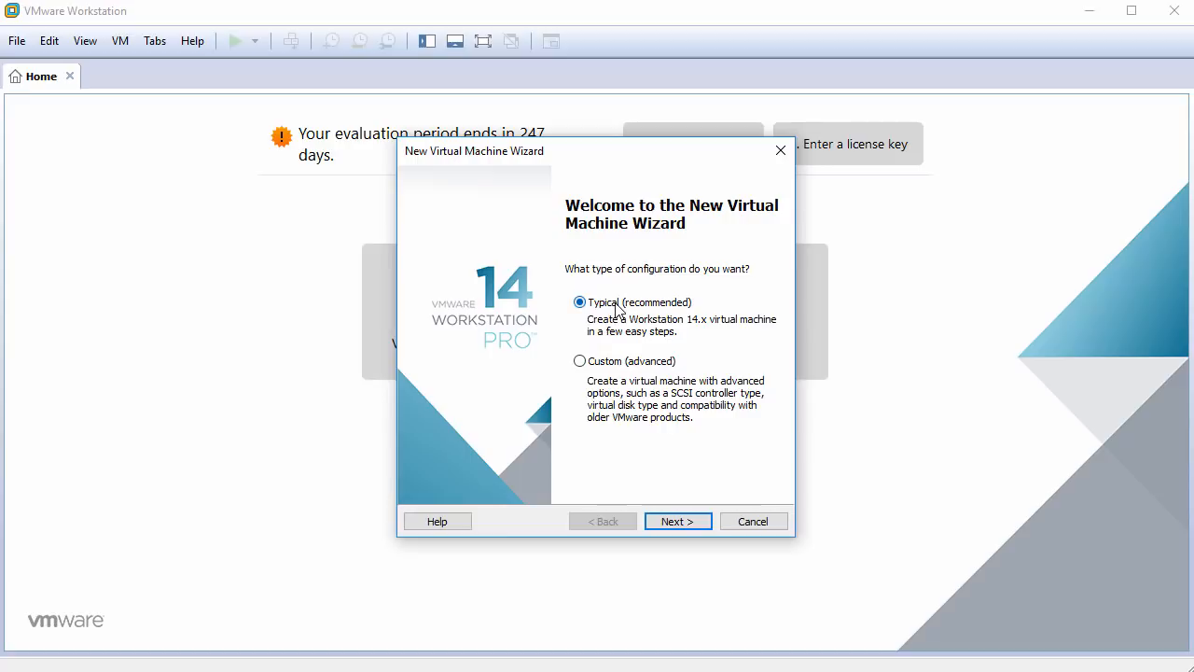
# Choose to install the OS later, with Linux Ubuntu 64-bit as the guest system.
pyautogui.click(679, 522)
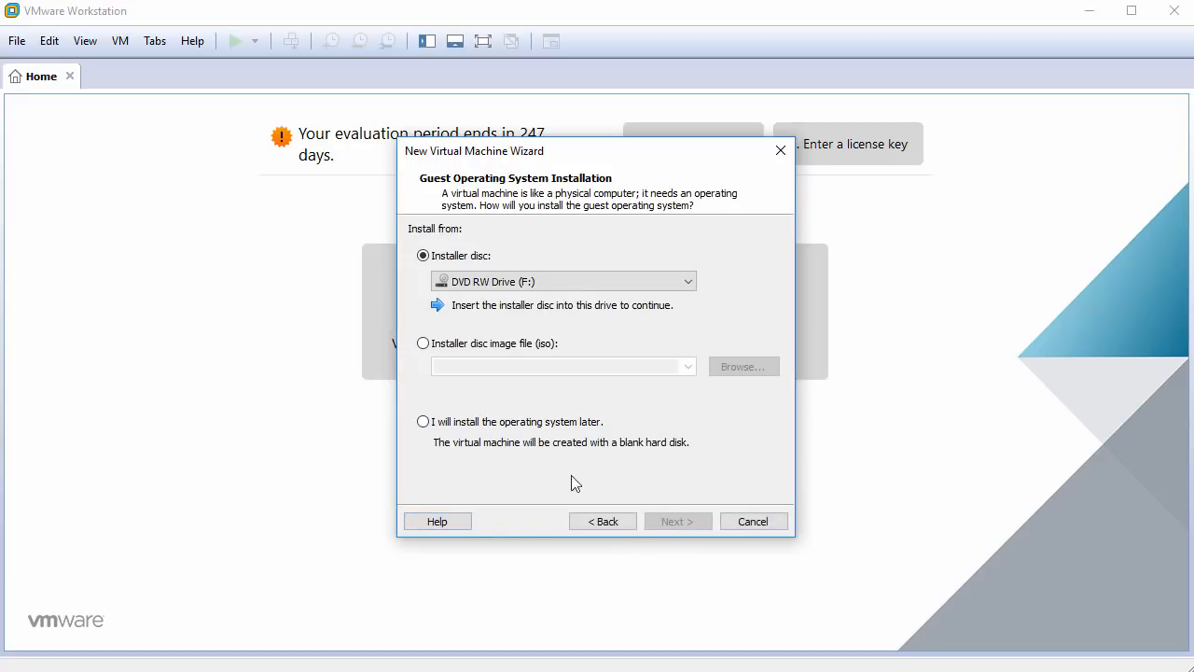
pyautogui.click(487, 423)
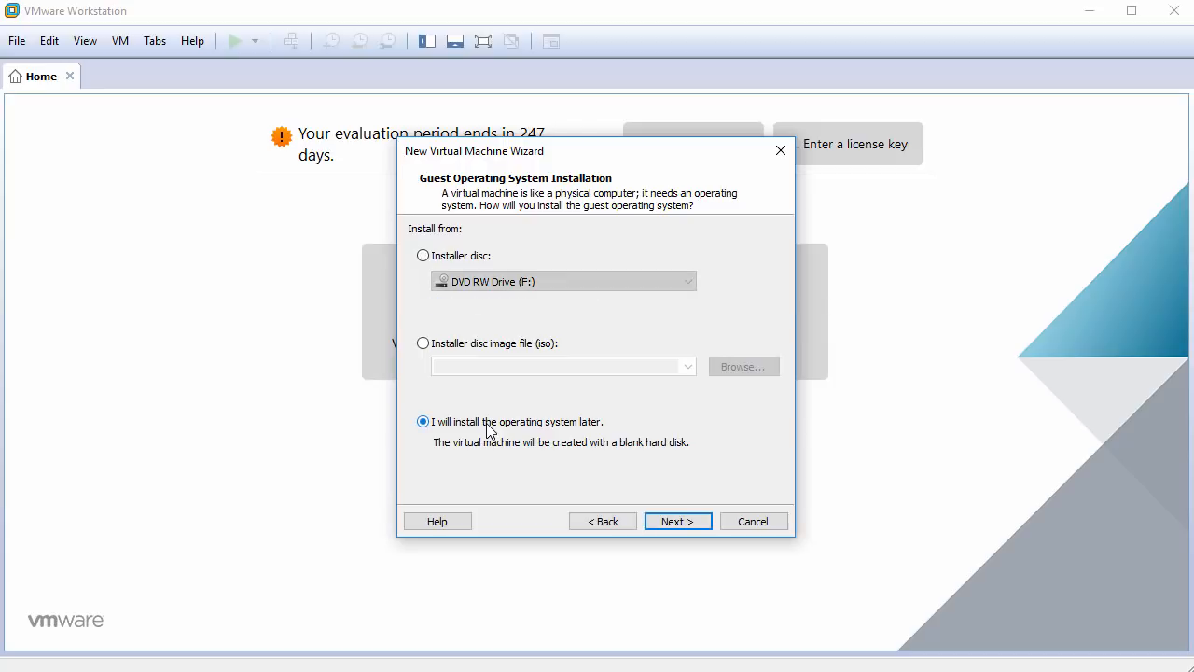
pyautogui.click(665, 525)
pyautogui.click(439, 267)
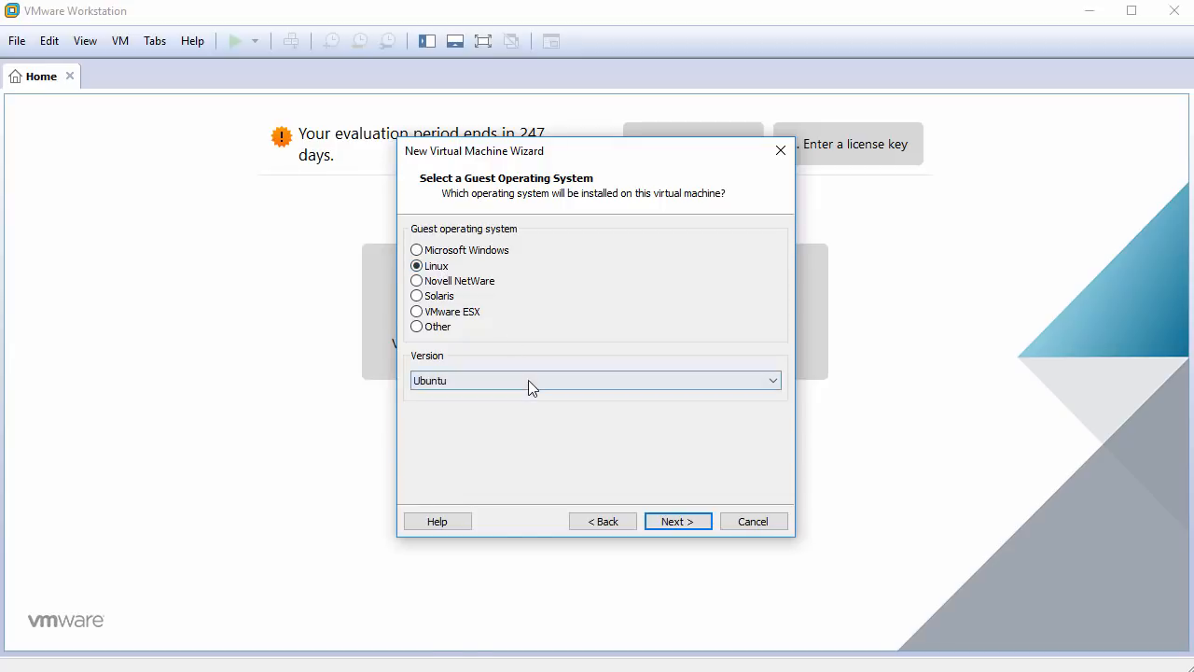
pyautogui.click(528, 380)
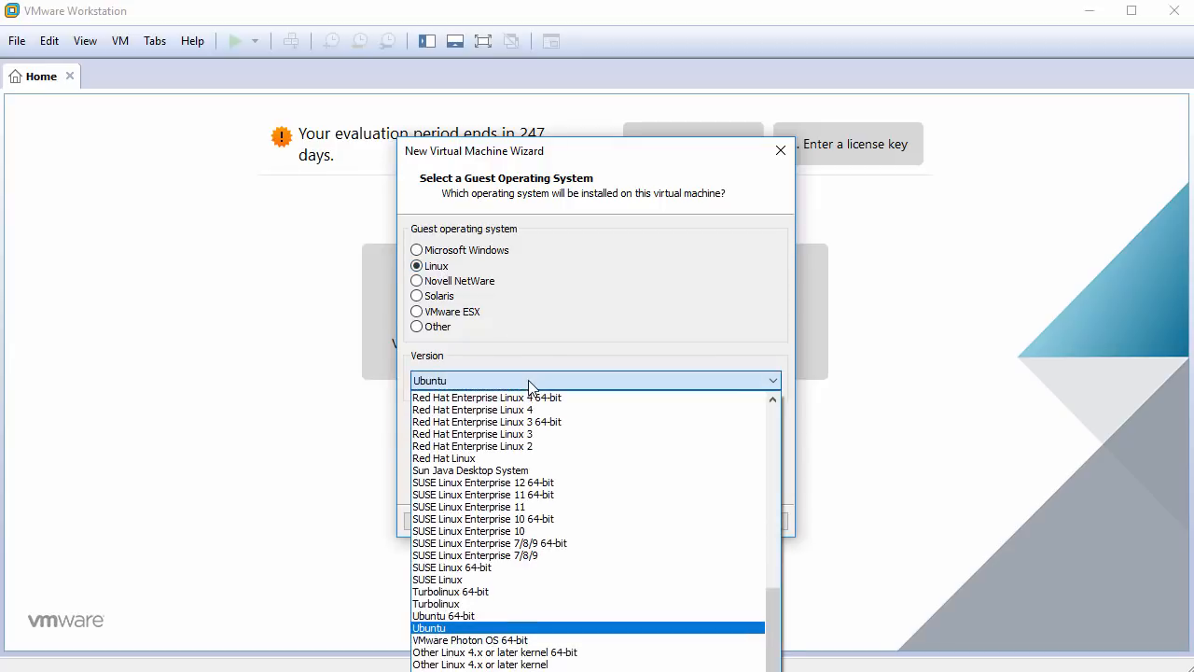
pyautogui.click(511, 617)
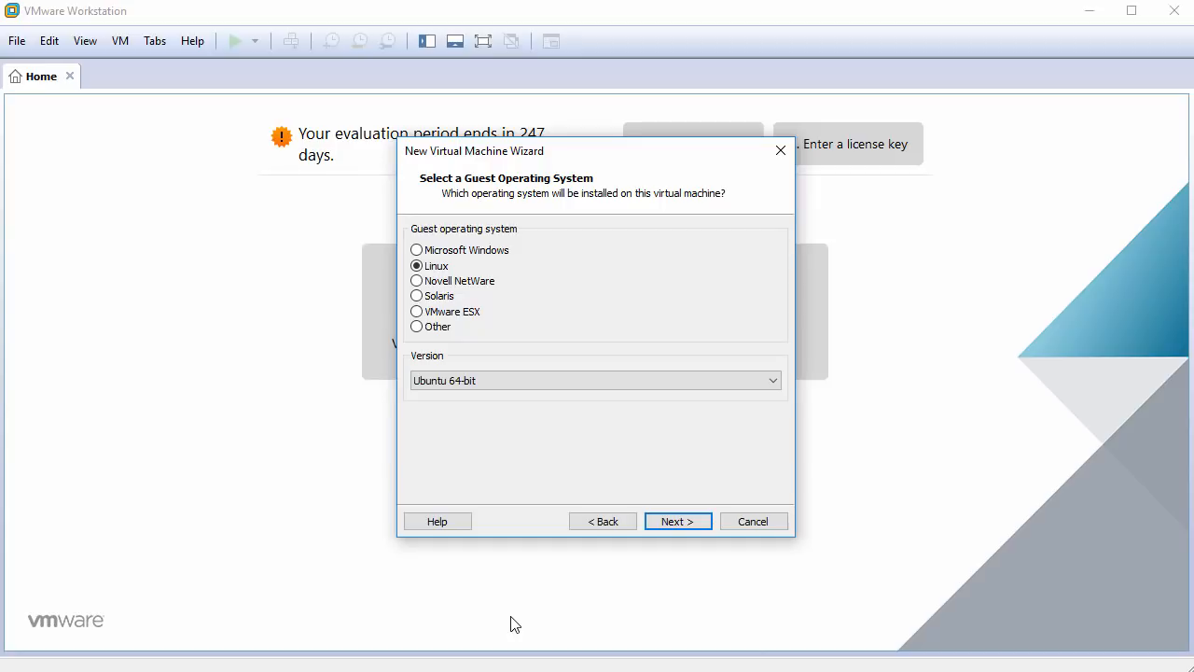
# Name the VM Ubuntu18.04LTS and give it a 60 GB disk stored as a single file.
pyautogui.click(684, 522)
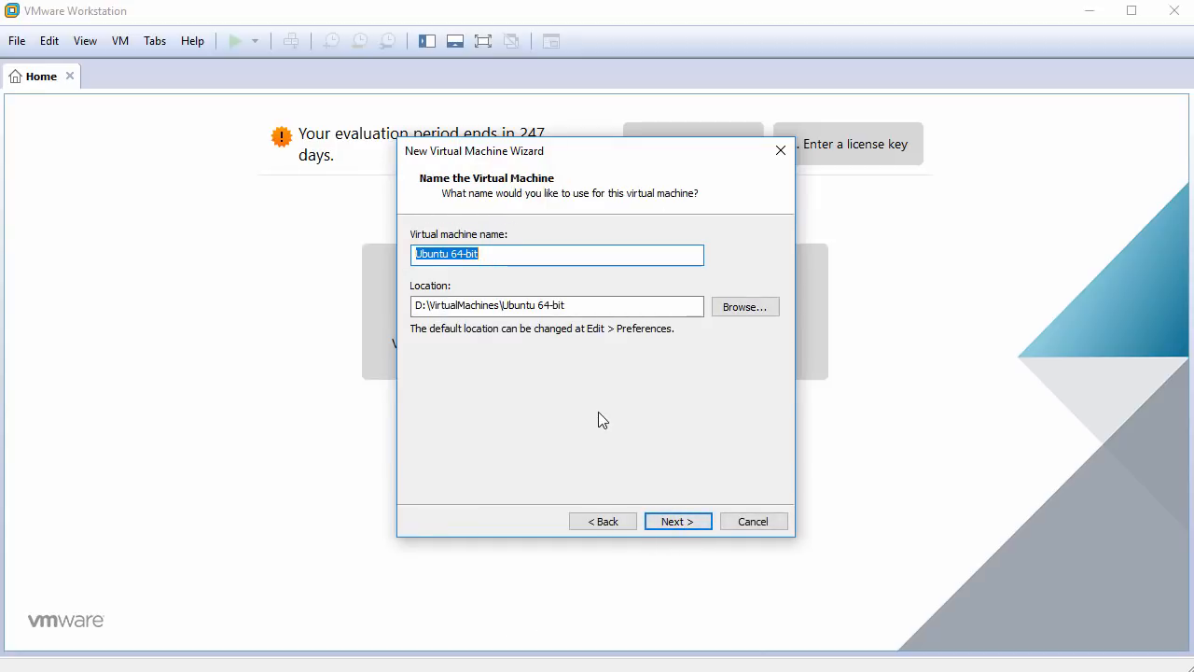
pyautogui.write('Ubuntu1')
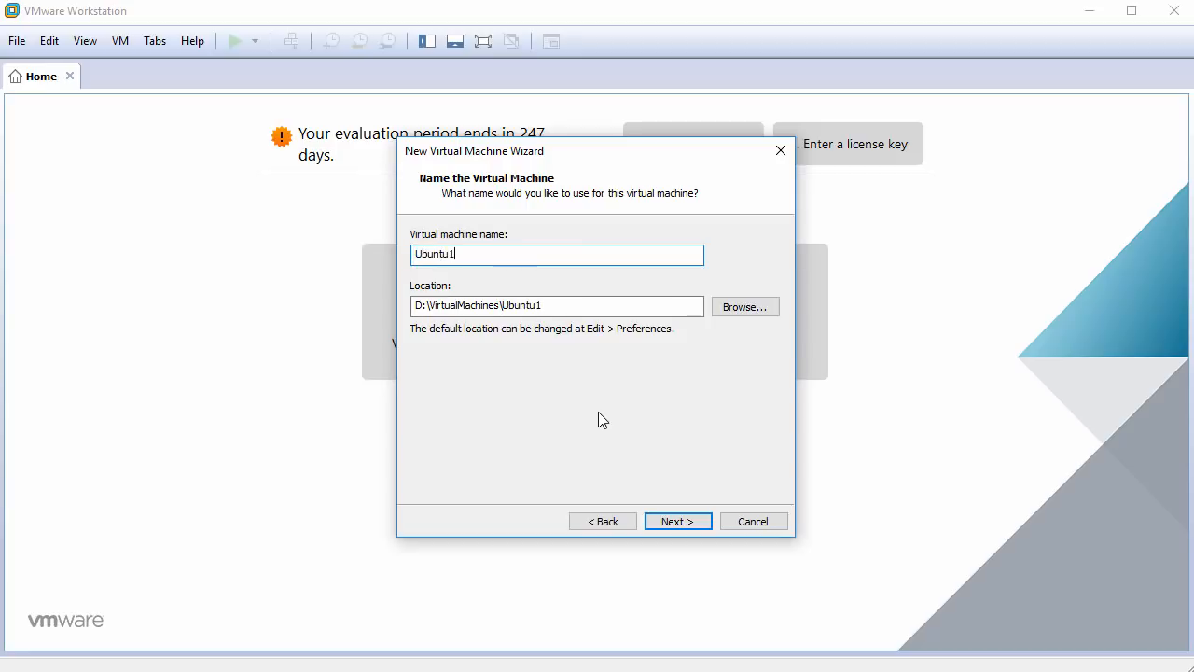
pyautogui.write('8.04LTS')
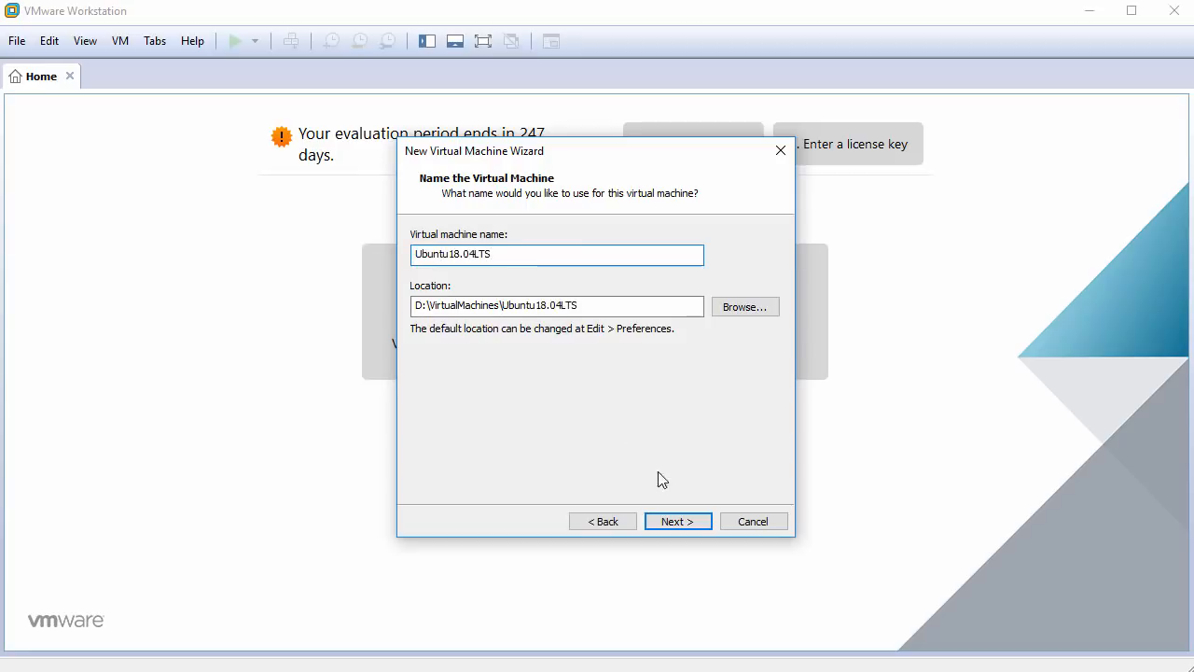
pyautogui.click(681, 519)
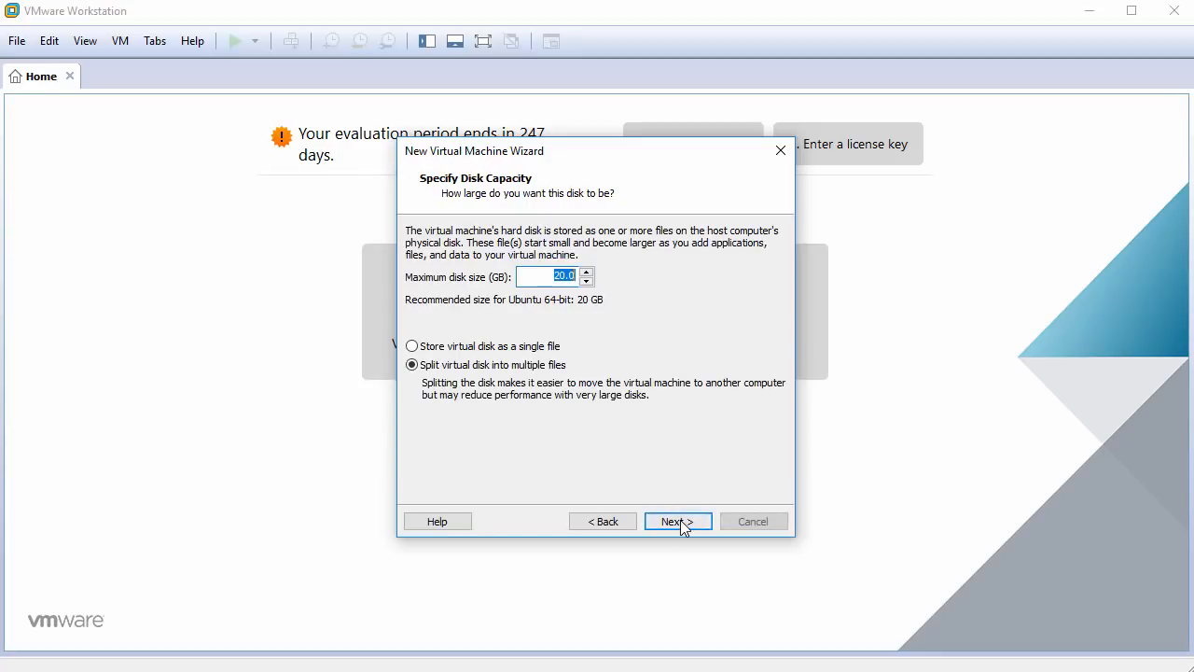
pyautogui.write('60')
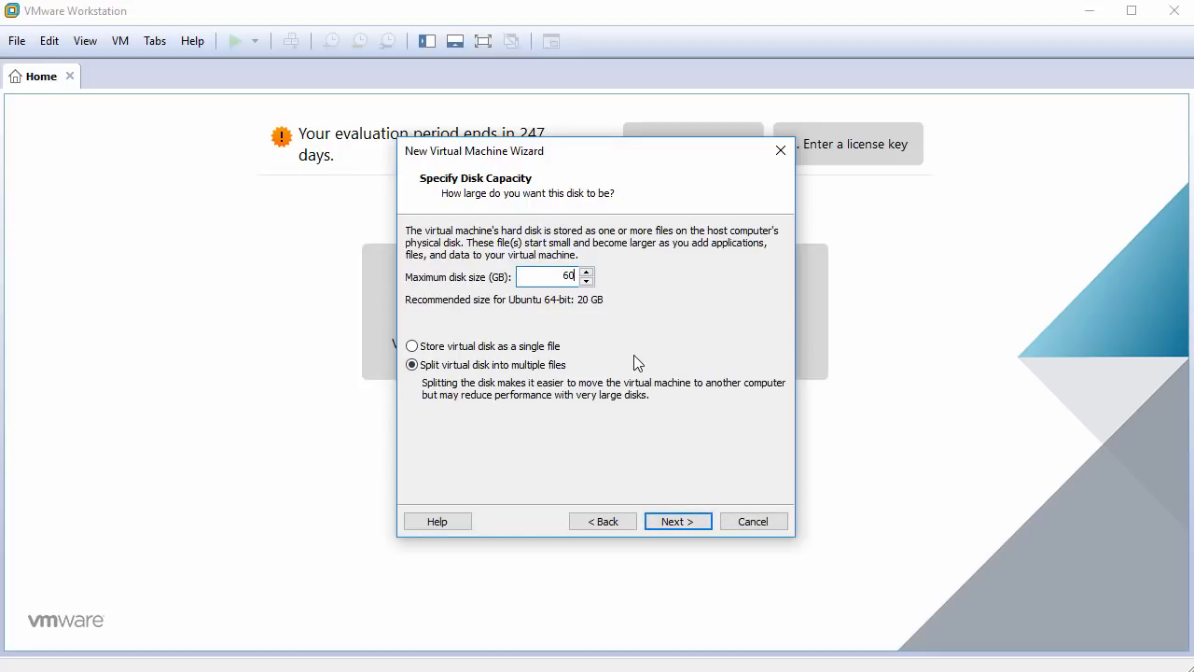
pyautogui.click(469, 352)
pyautogui.click(678, 520)
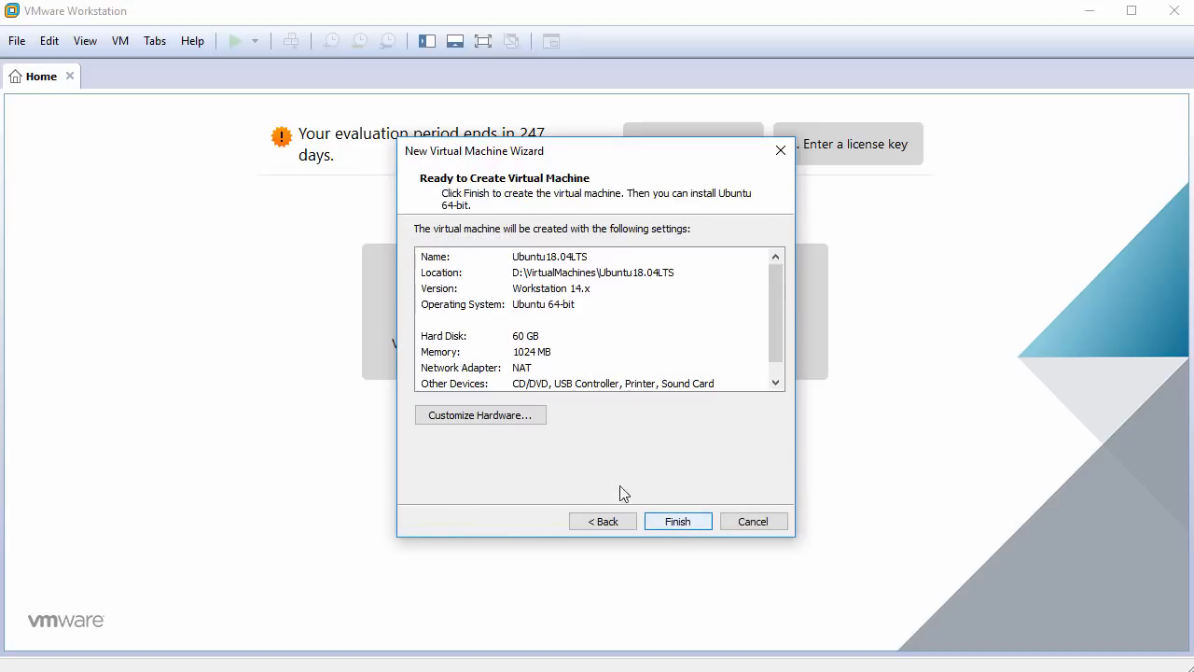
# Customize the hardware to 2048 MB of memory and 2 cores per processor.
pyautogui.click(512, 417)
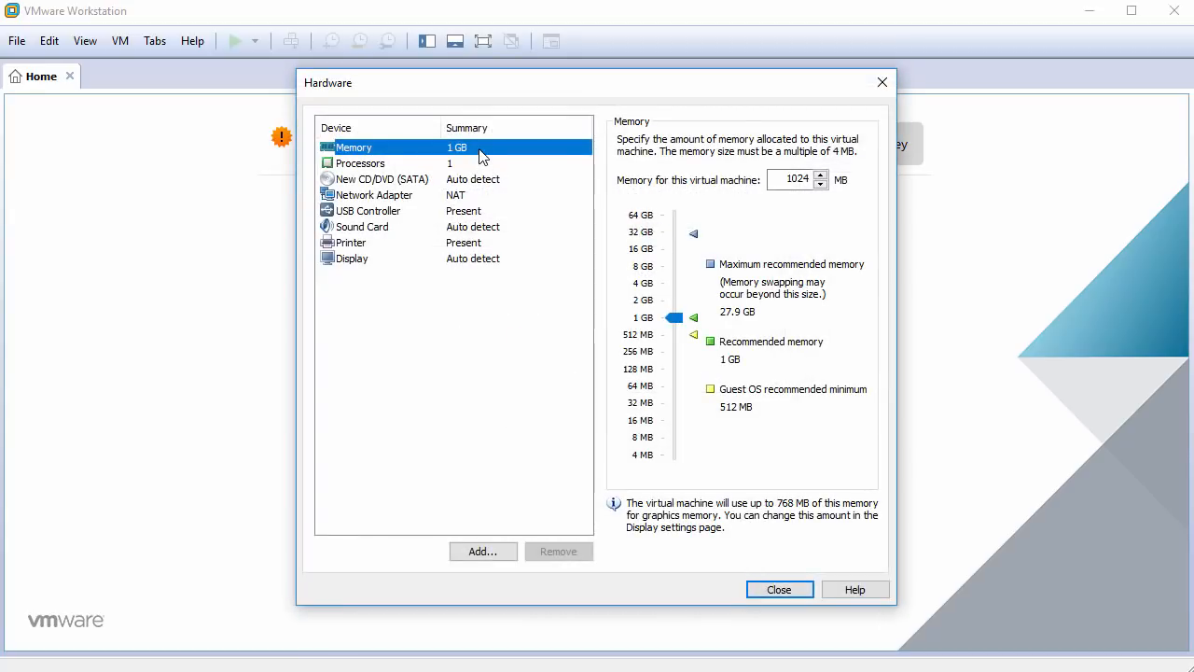
pyautogui.doubleClick(791, 180)
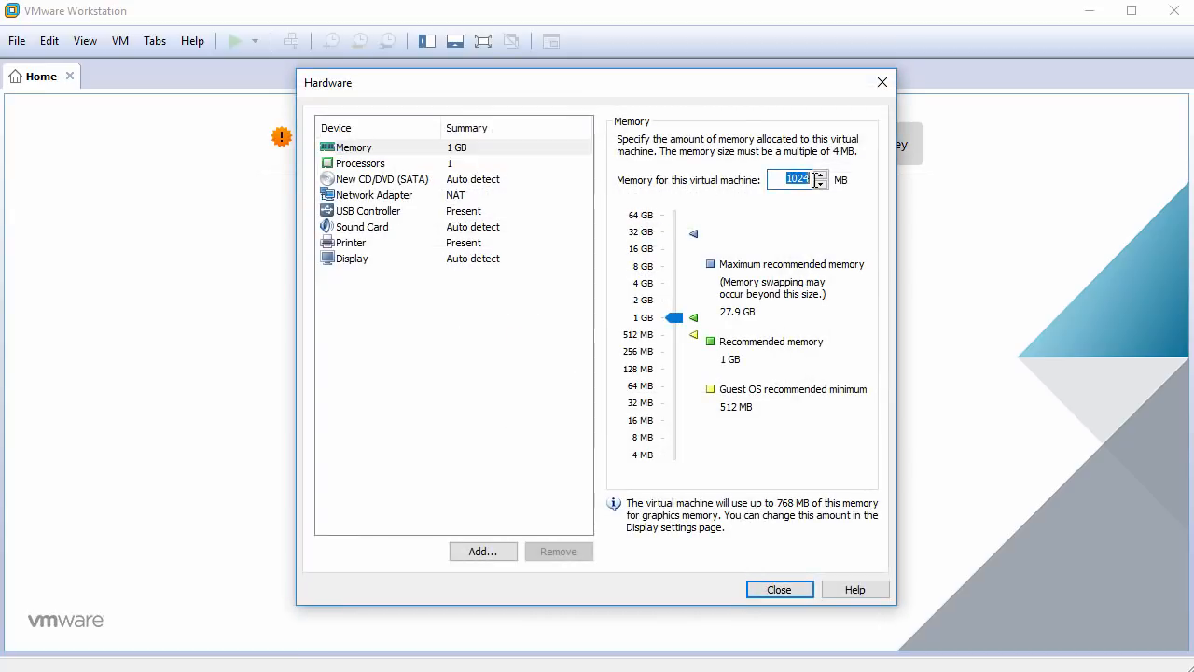
pyautogui.write('2048')
pyautogui.click(420, 164)
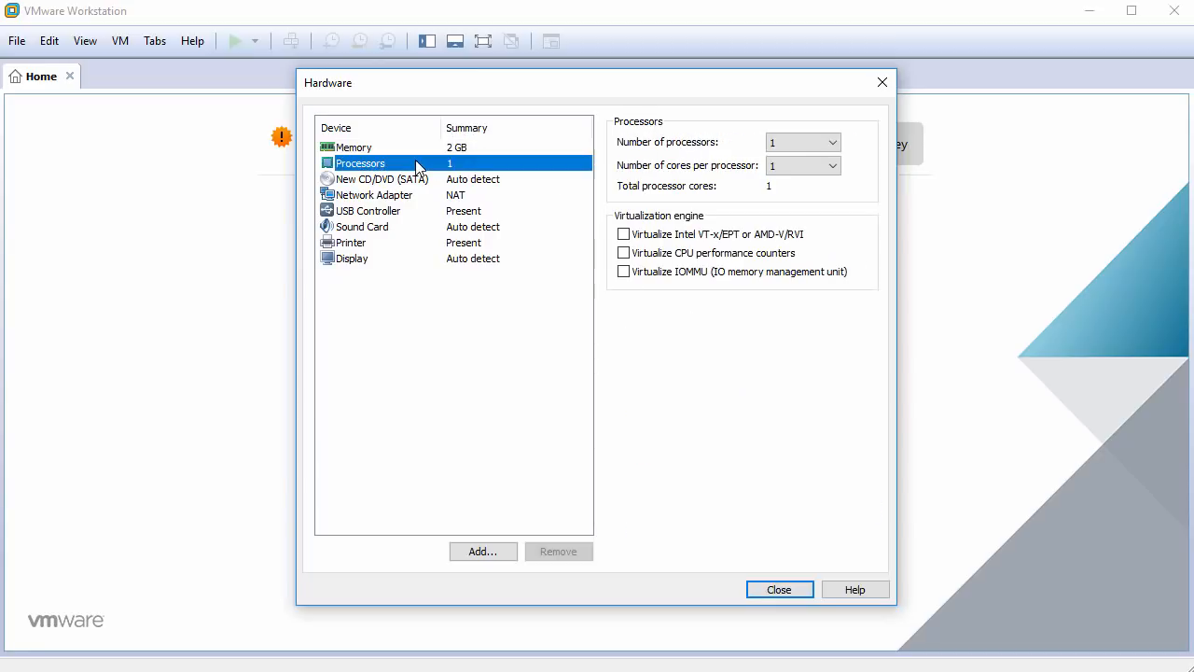
pyautogui.click(794, 166)
pyautogui.click(800, 190)
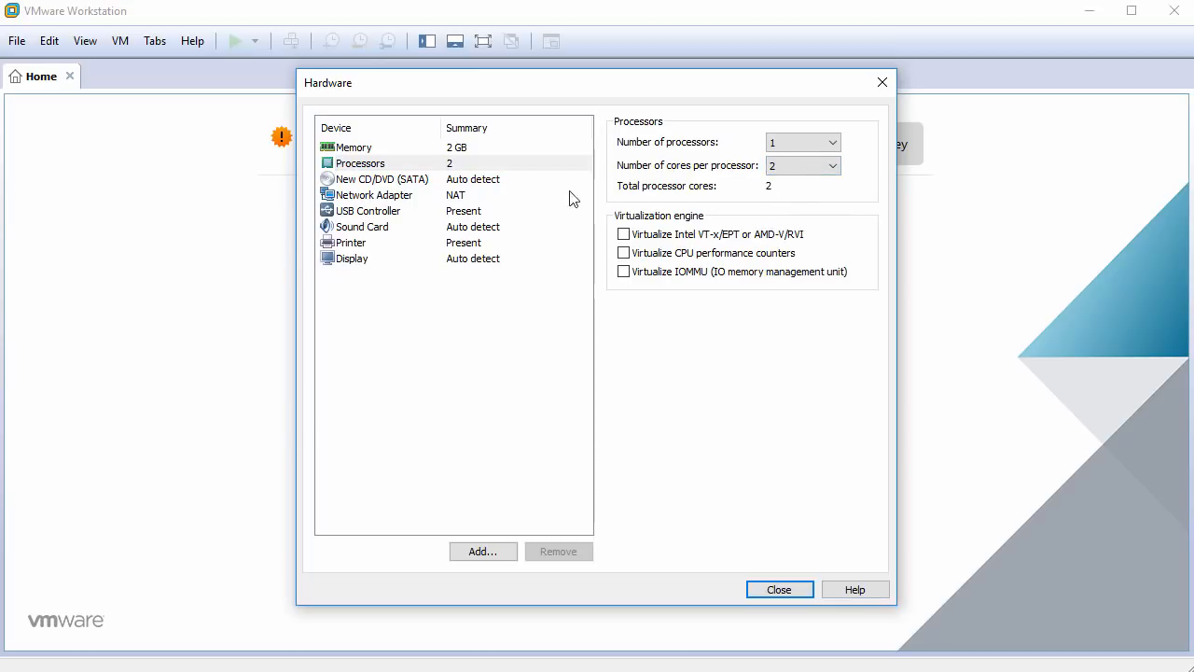
pyautogui.click(459, 182)
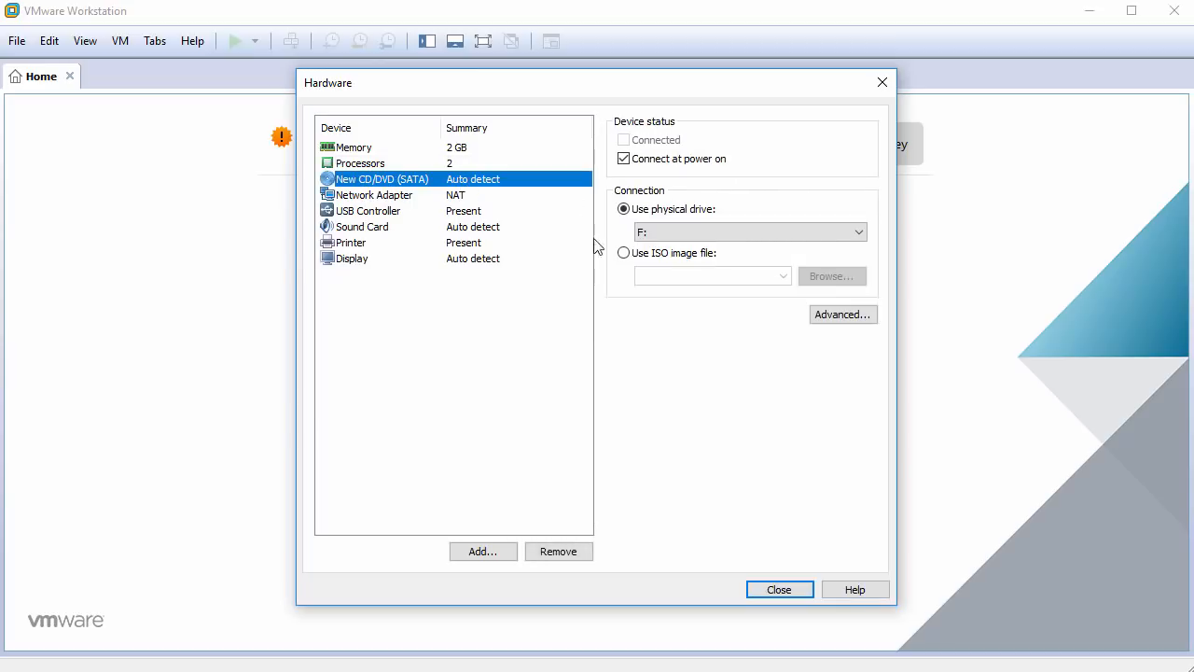
# Attach ubuntu-18.04-desktop-amd64.iso as the CD/DVD drive's ISO image.
pyautogui.click(660, 258)
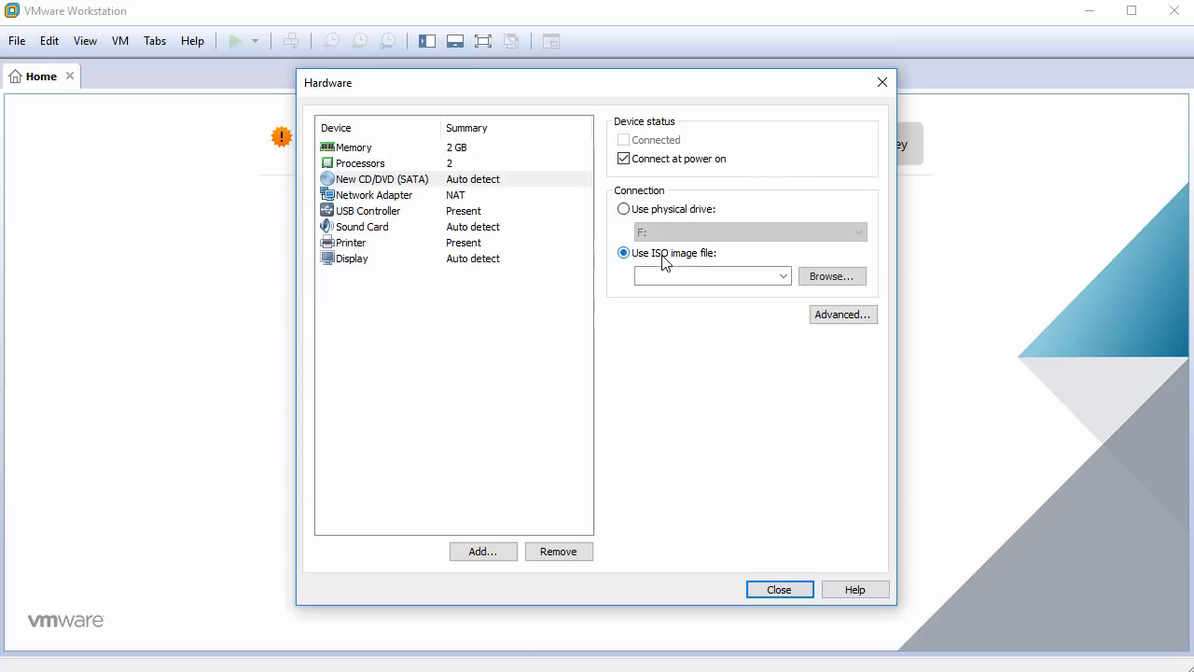
pyautogui.click(833, 278)
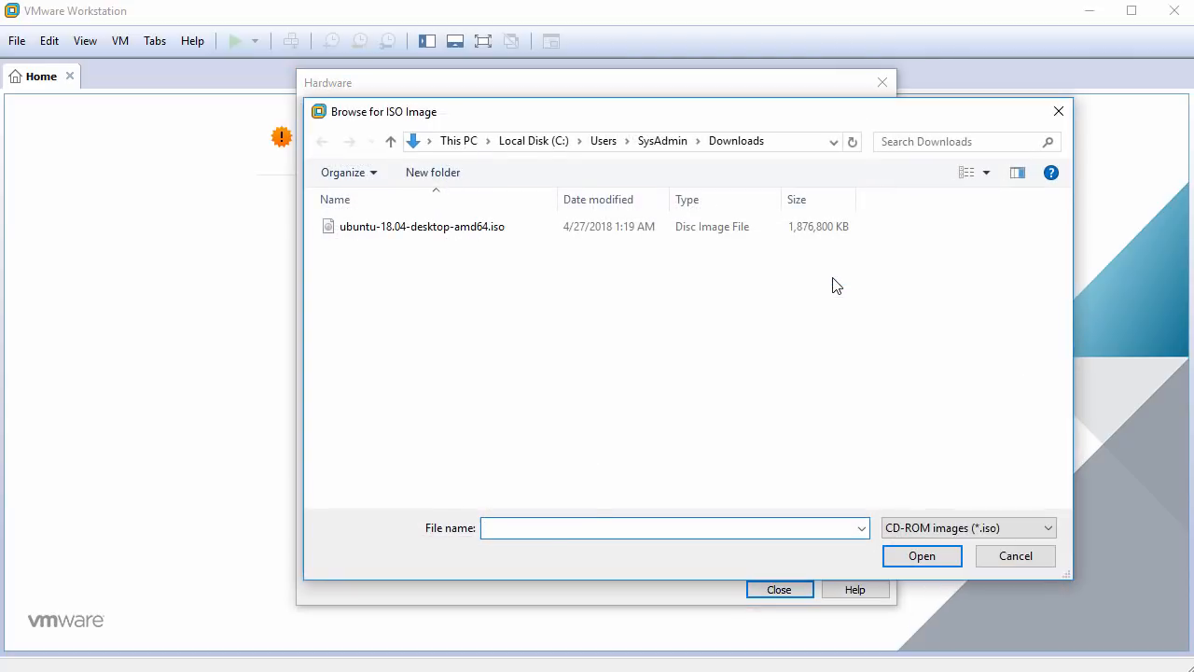
pyautogui.click(472, 238)
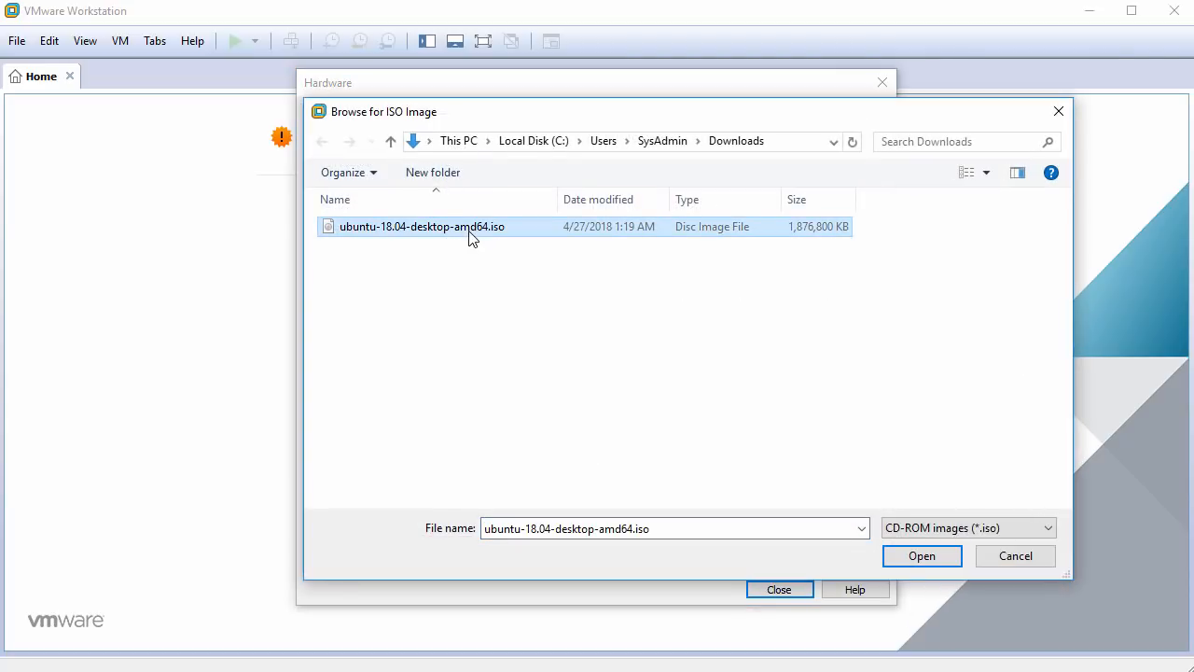
pyautogui.click(919, 557)
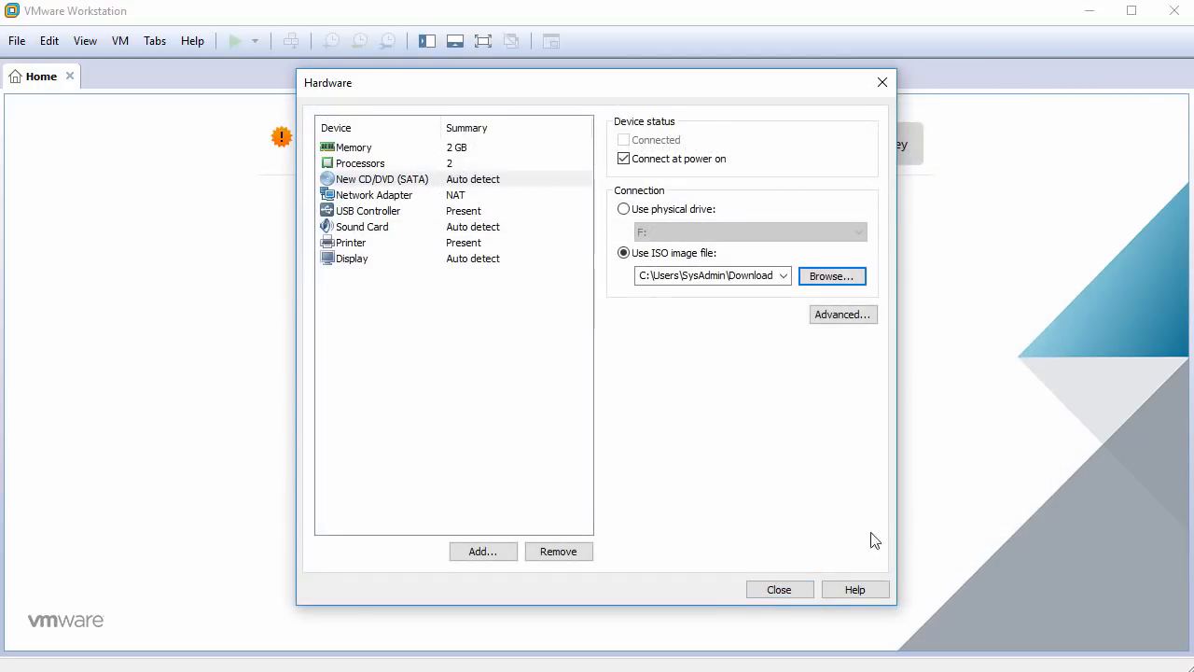
# Remove the USB controller, sound card and printer, and disable 3D graphics acceleration.
pyautogui.click(385, 215)
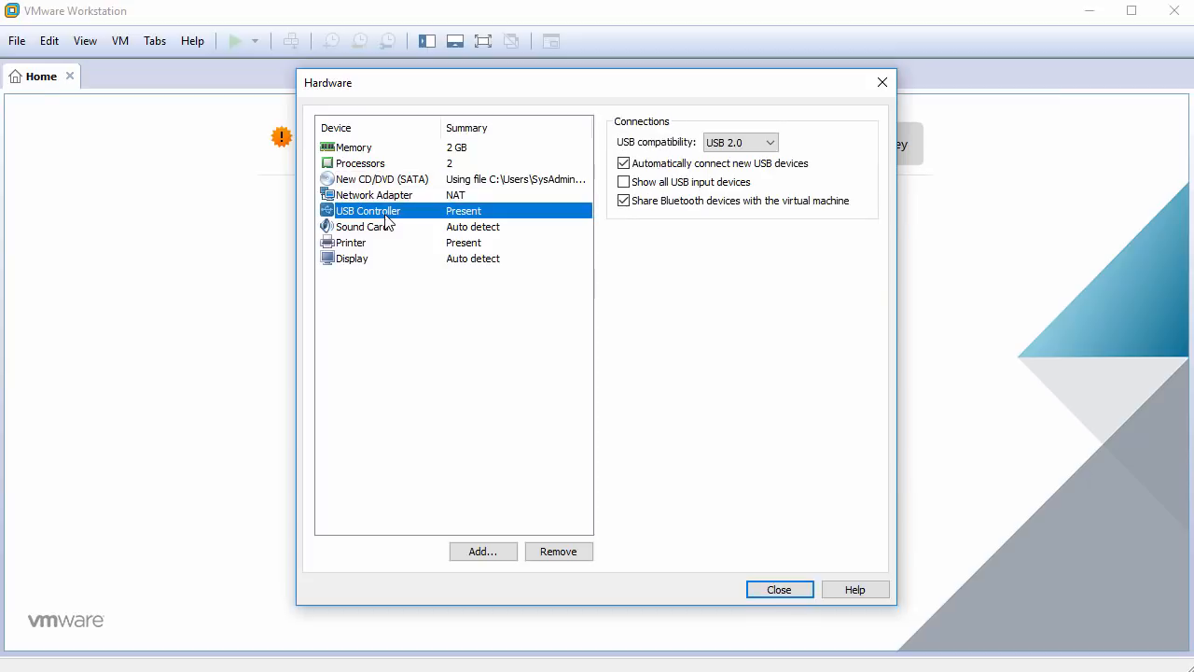
pyautogui.click(557, 551)
pyautogui.click(557, 551)
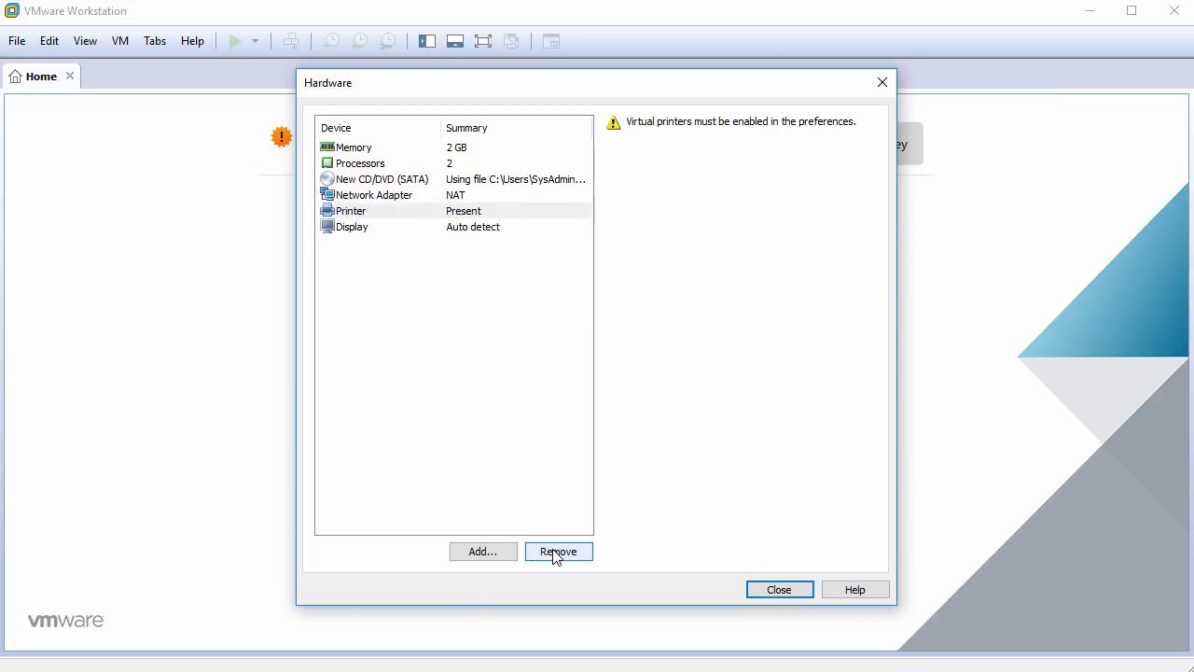
pyautogui.click(557, 551)
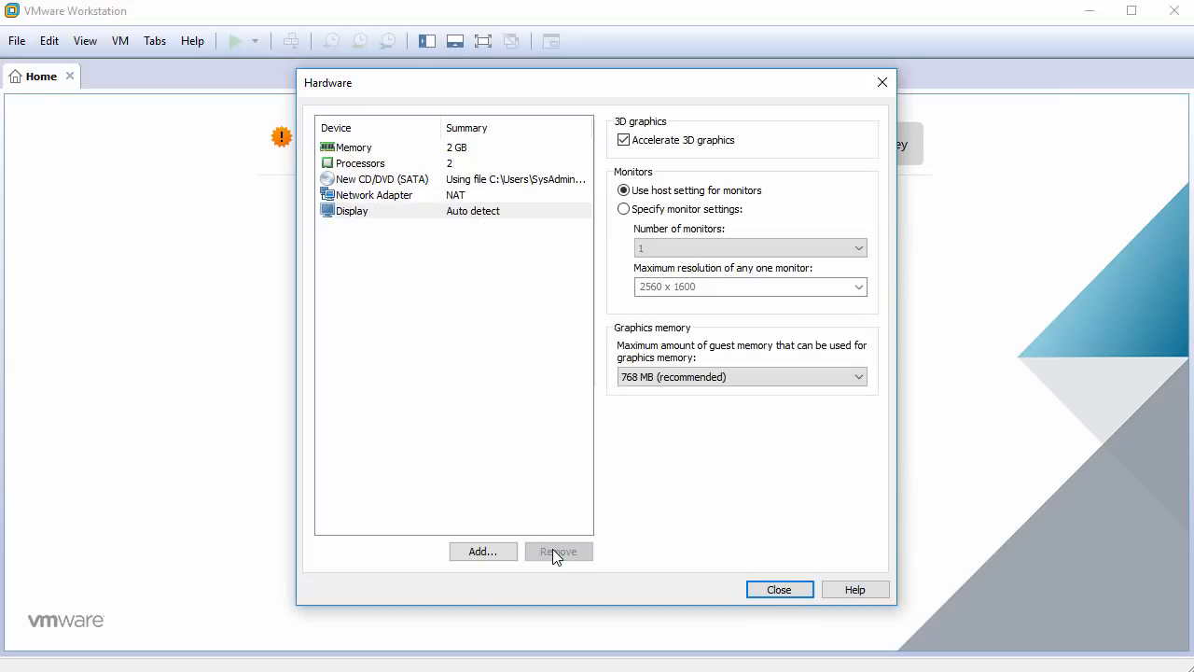
pyautogui.click(493, 216)
pyautogui.click(624, 141)
pyautogui.click(624, 141)
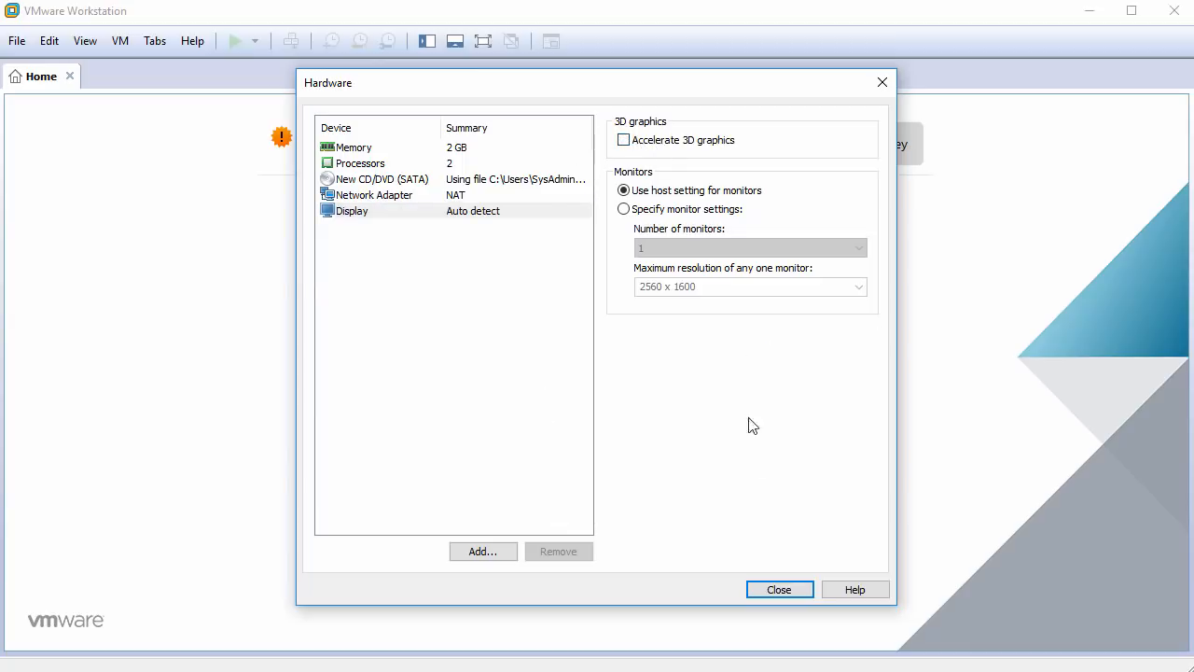
pyautogui.click(776, 592)
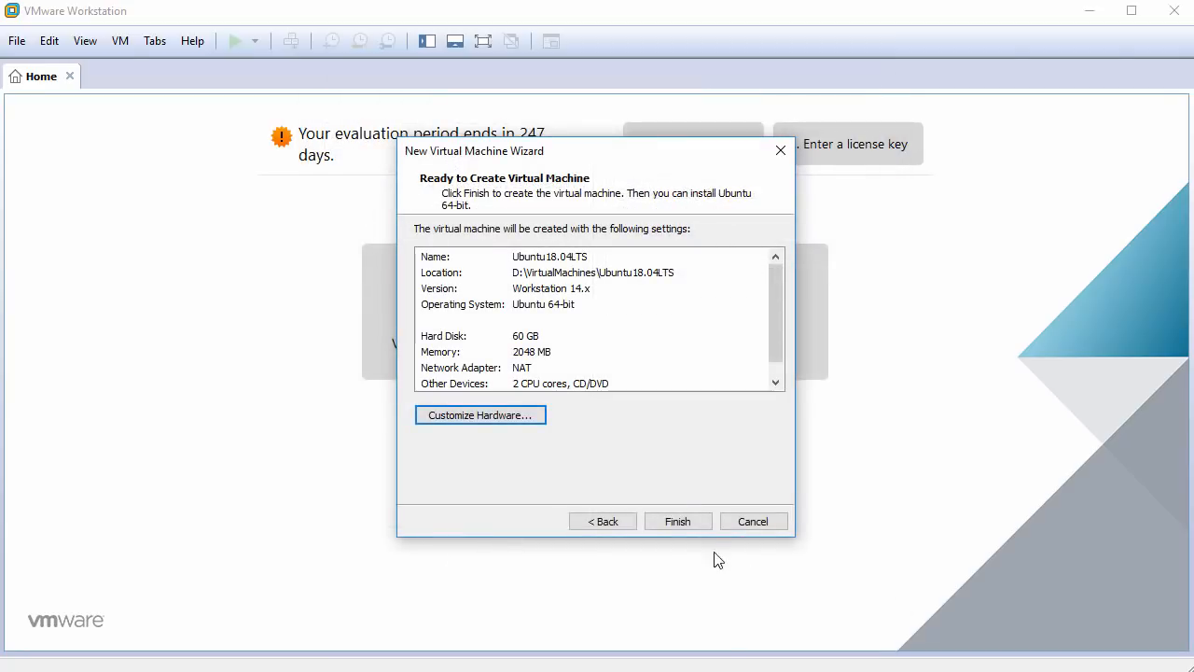
# Finish creating Ubuntu18.04LTS, power it on, dismiss the install hint and focus the VM screen.
pyautogui.click(679, 526)
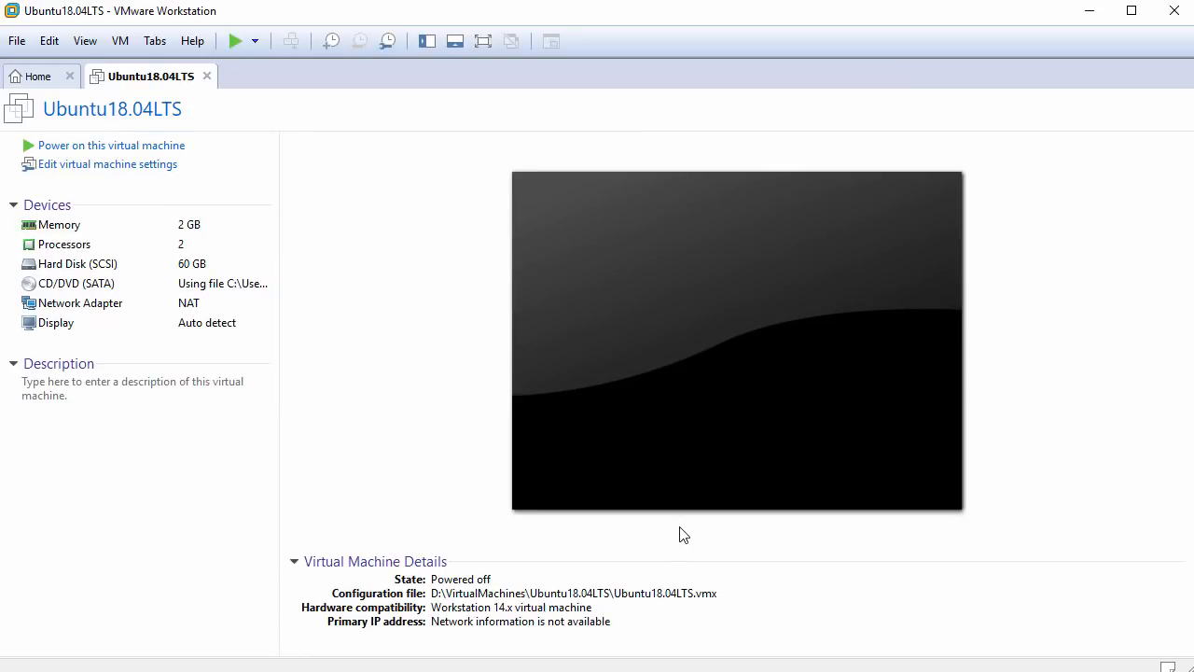
pyautogui.click(131, 147)
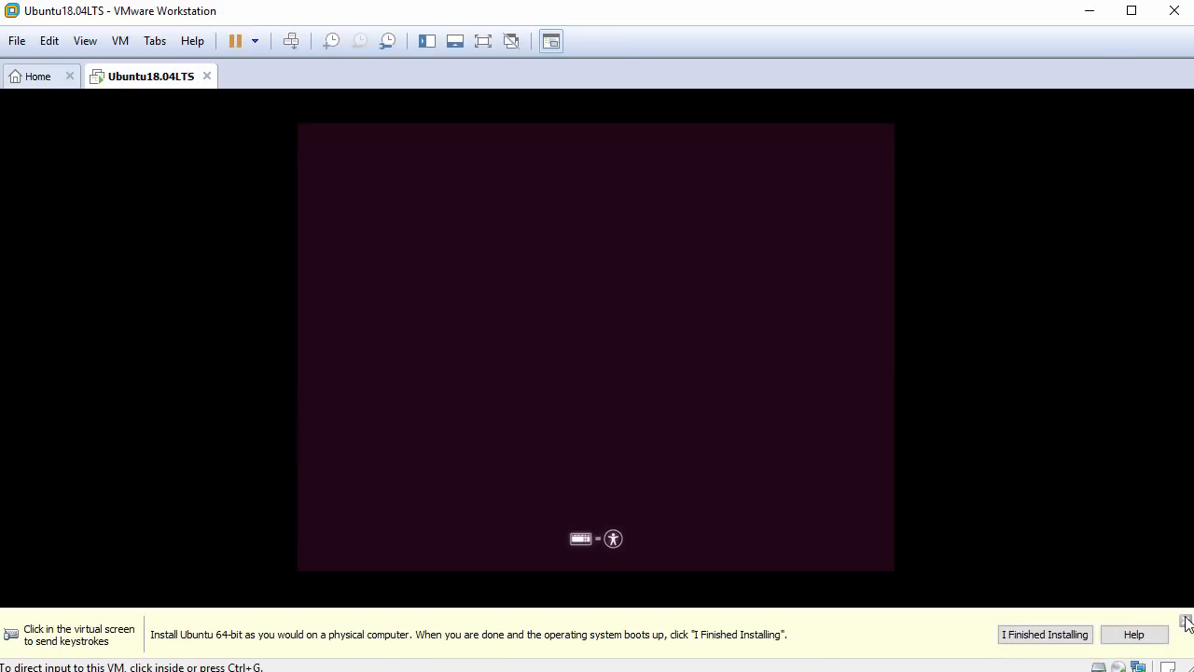
pyautogui.click(1185, 619)
pyautogui.click(752, 499)
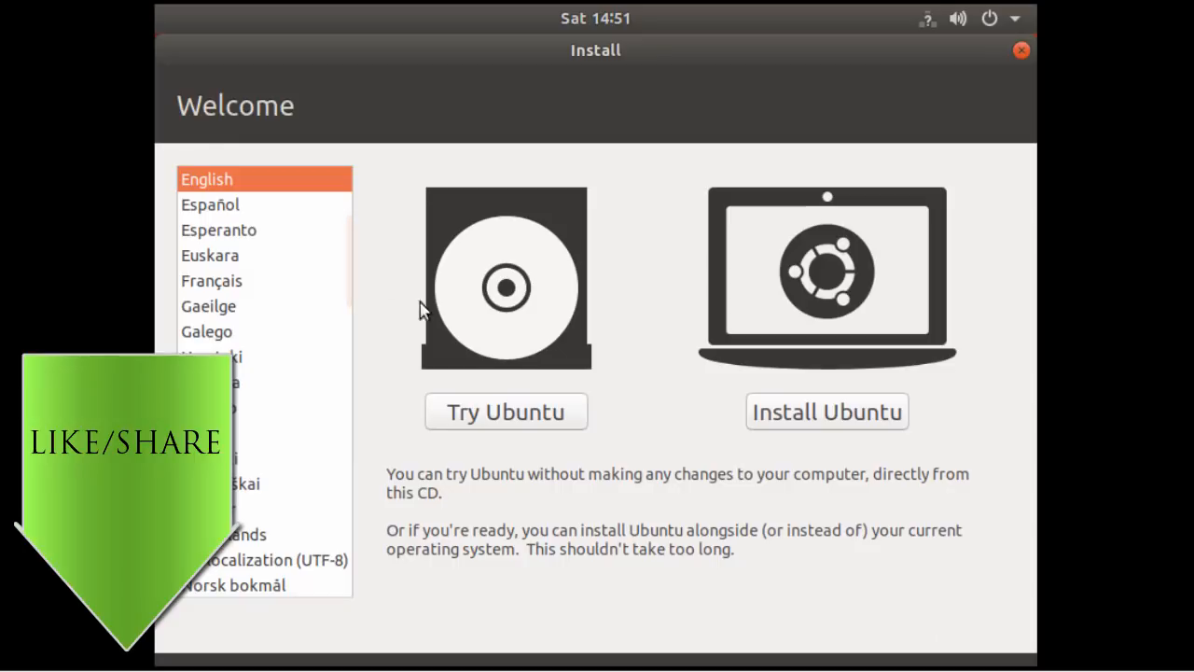
# Keep English on the Welcome page and choose Install Ubuntu to reach Keyboard layout.
pyautogui.moveTo(180, 105); pyautogui.dragTo(297, 106)
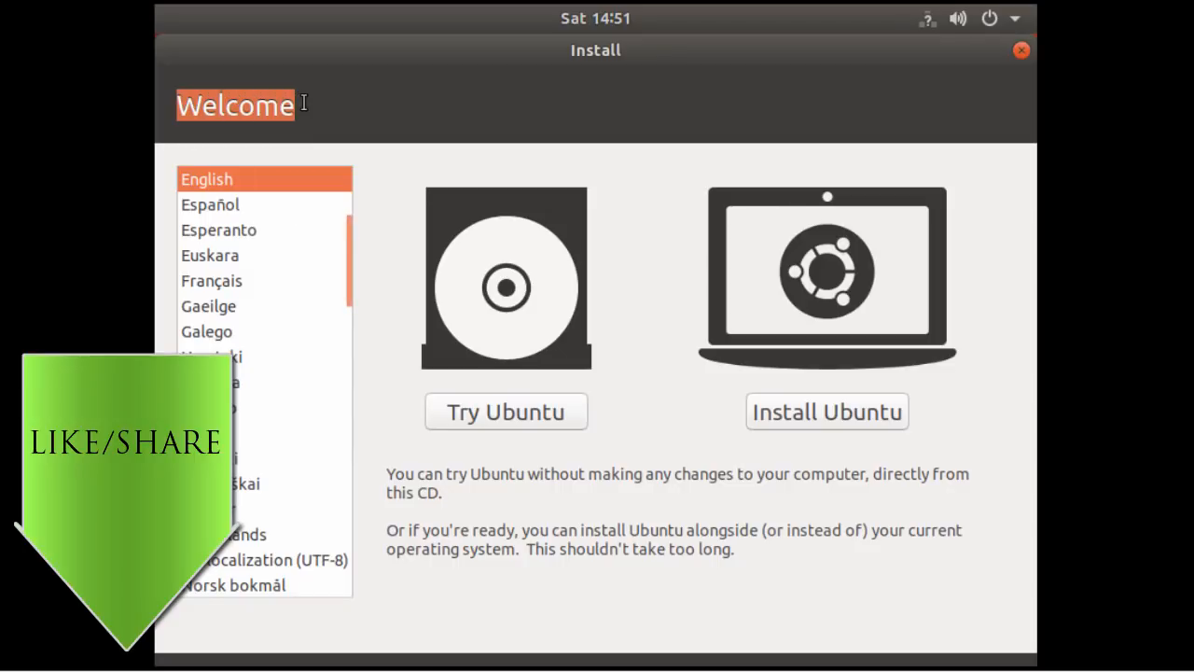
pyautogui.scroll(-3, 347, 245)
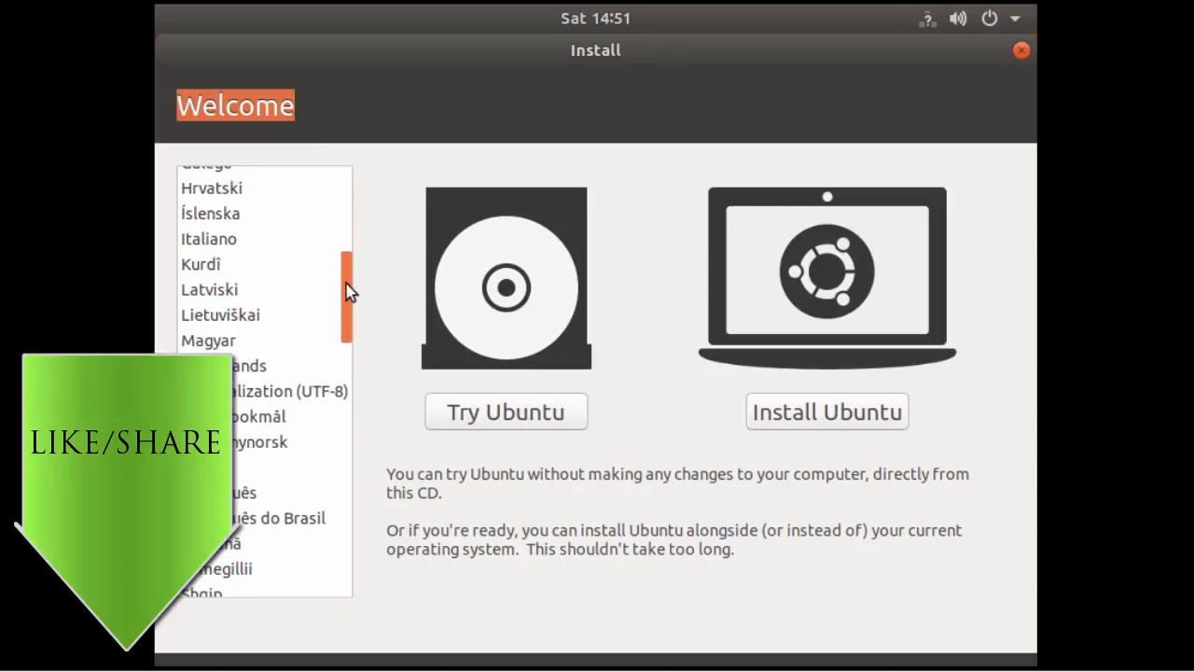
pyautogui.scroll(3, 351, 243)
pyautogui.scroll(3, 351, 242)
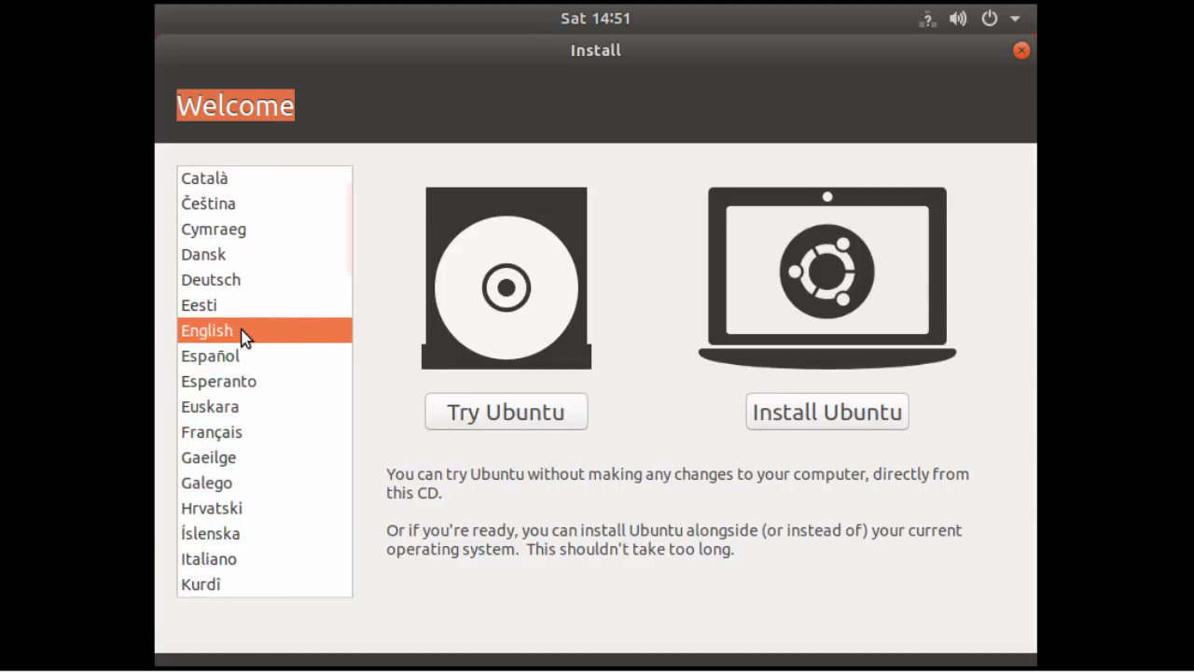
pyautogui.click(824, 419)
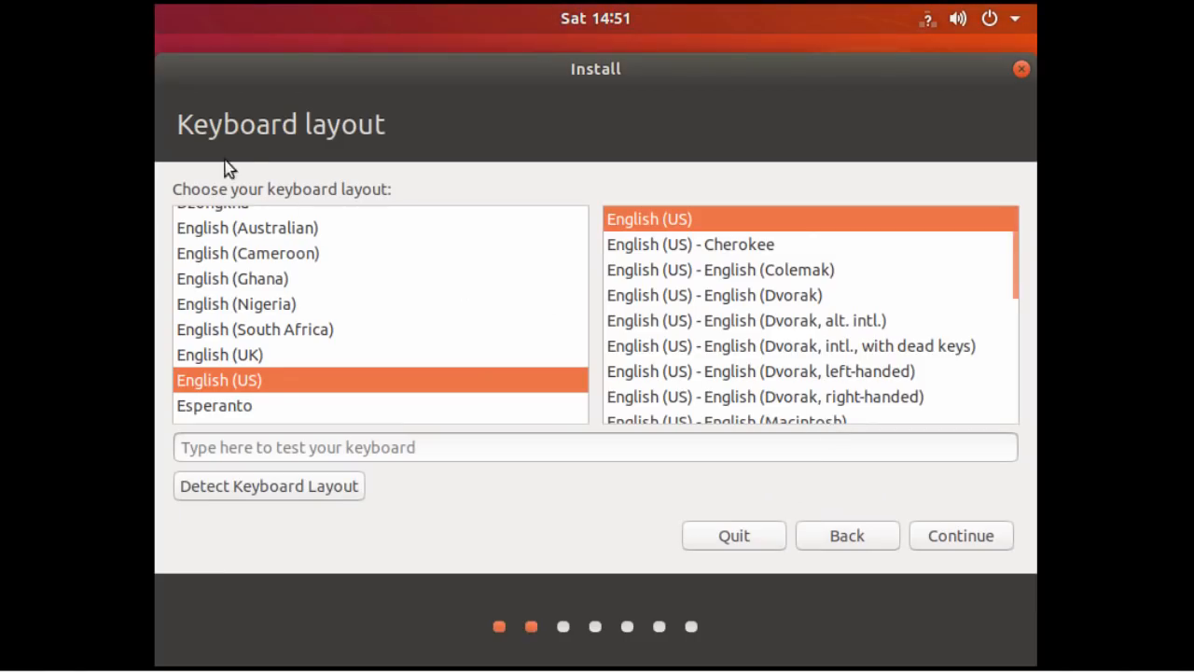
pyautogui.moveTo(175, 124); pyautogui.dragTo(411, 124)
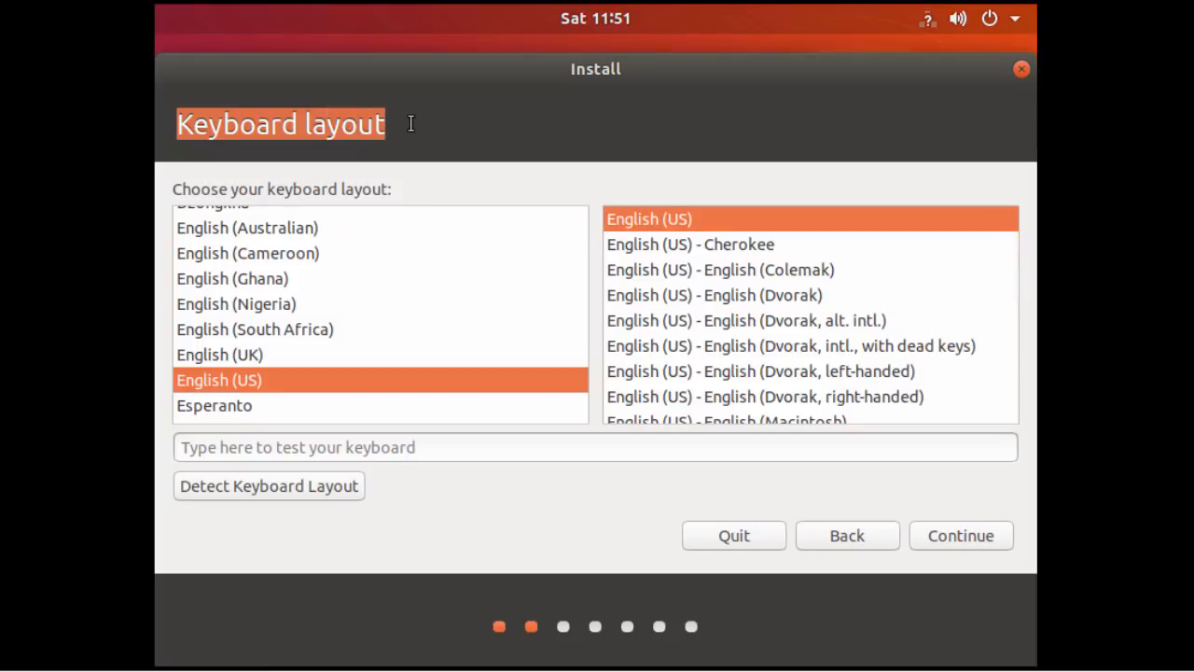
pyautogui.moveTo(584, 267)
pyautogui.mouseDown()
pyautogui.moveTo(582, 284)
pyautogui.moveTo(581, 270)
pyautogui.mouseUp()
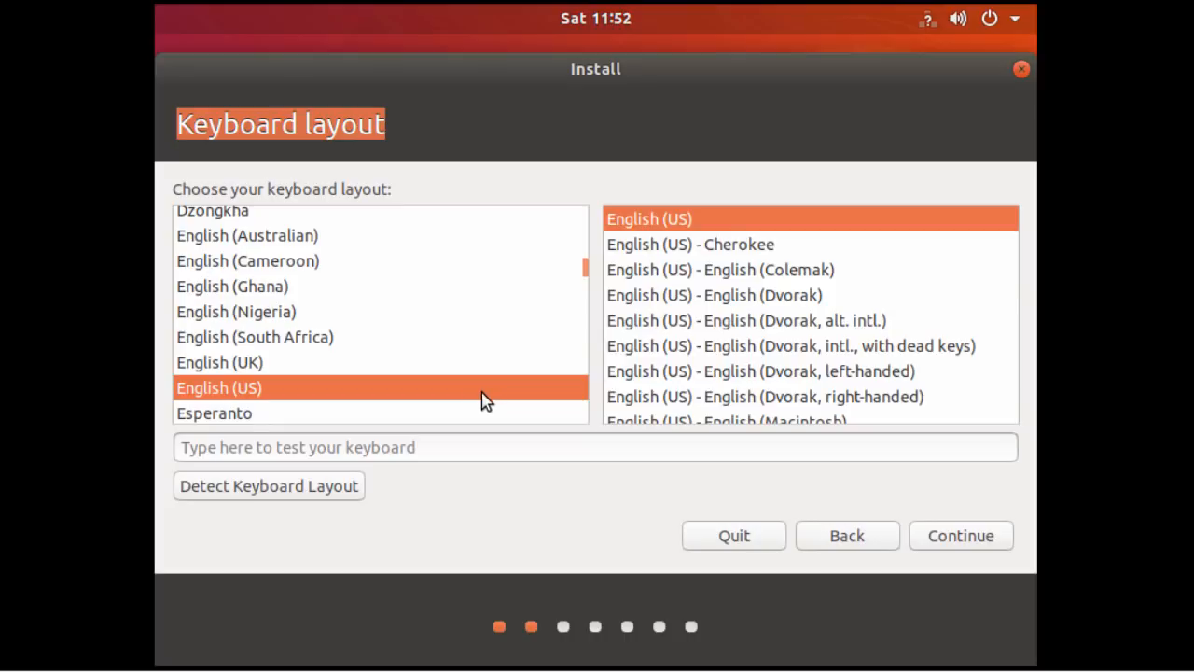
# Accept English (US) keyboard, include third-party software, and confirm the erase-disk installation.
pyautogui.click(952, 538)
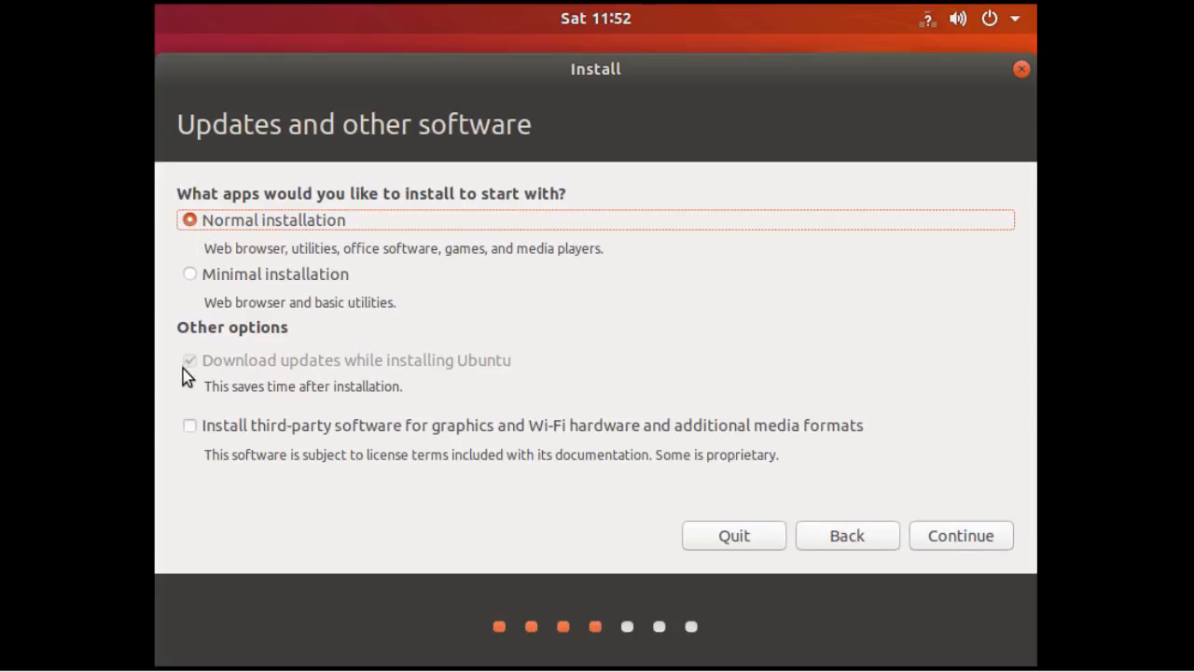
pyautogui.click(190, 426)
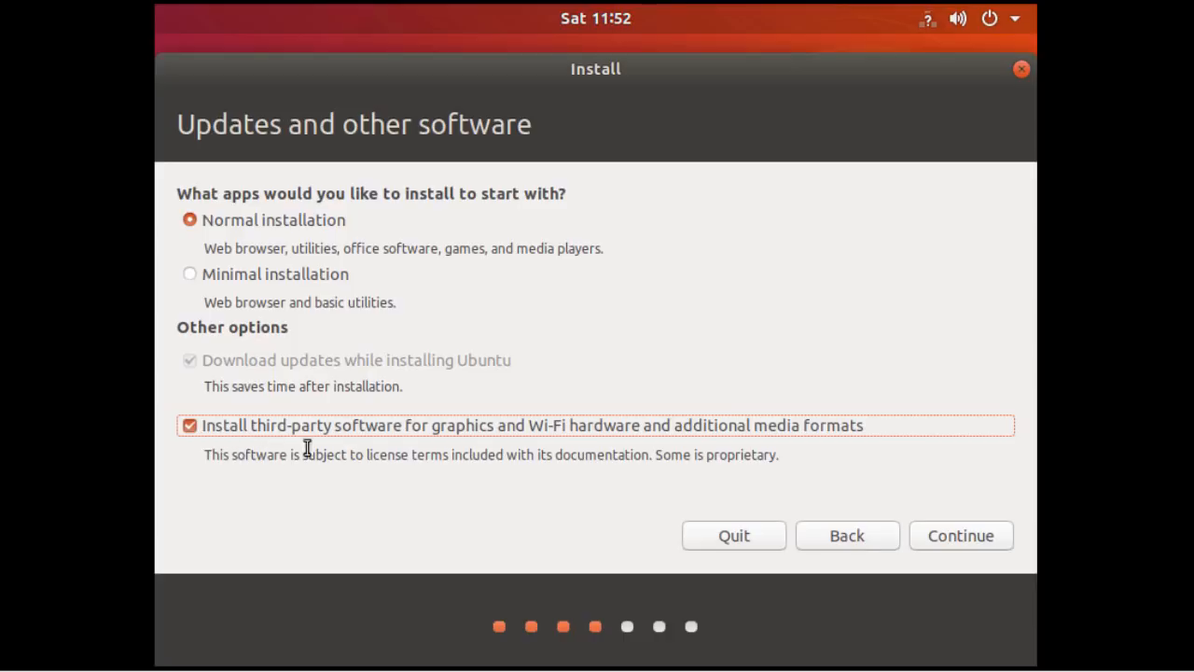
pyautogui.click(939, 536)
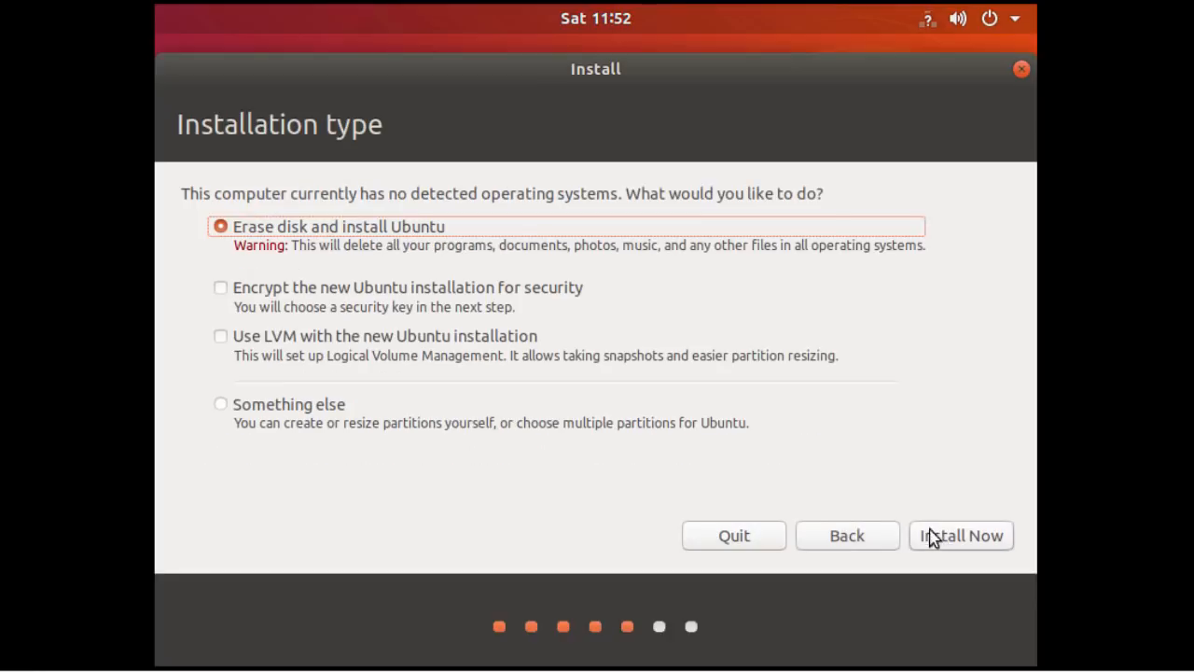
pyautogui.moveTo(179, 193); pyautogui.dragTo(837, 207)
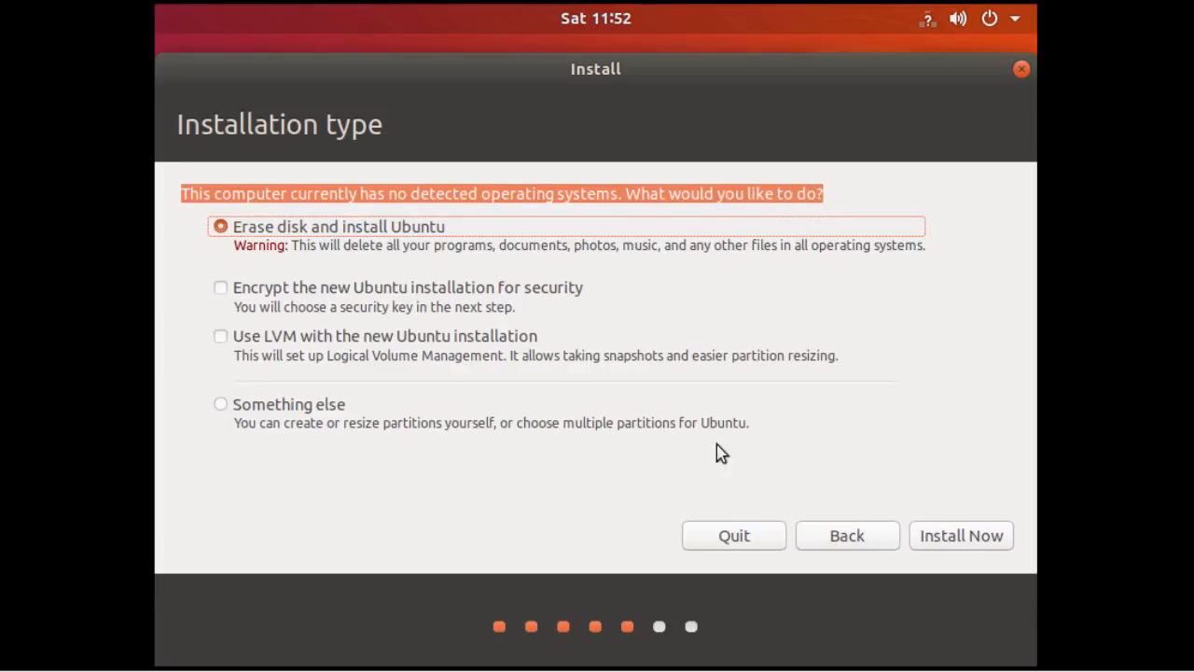
pyautogui.click(951, 539)
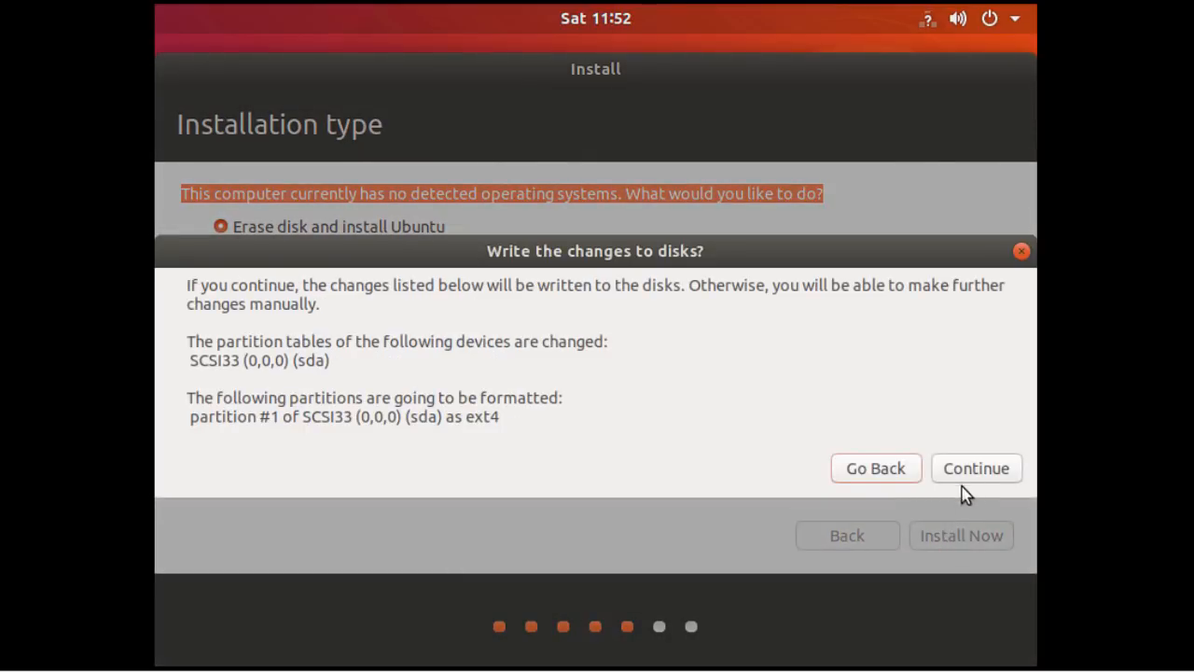
pyautogui.click(969, 470)
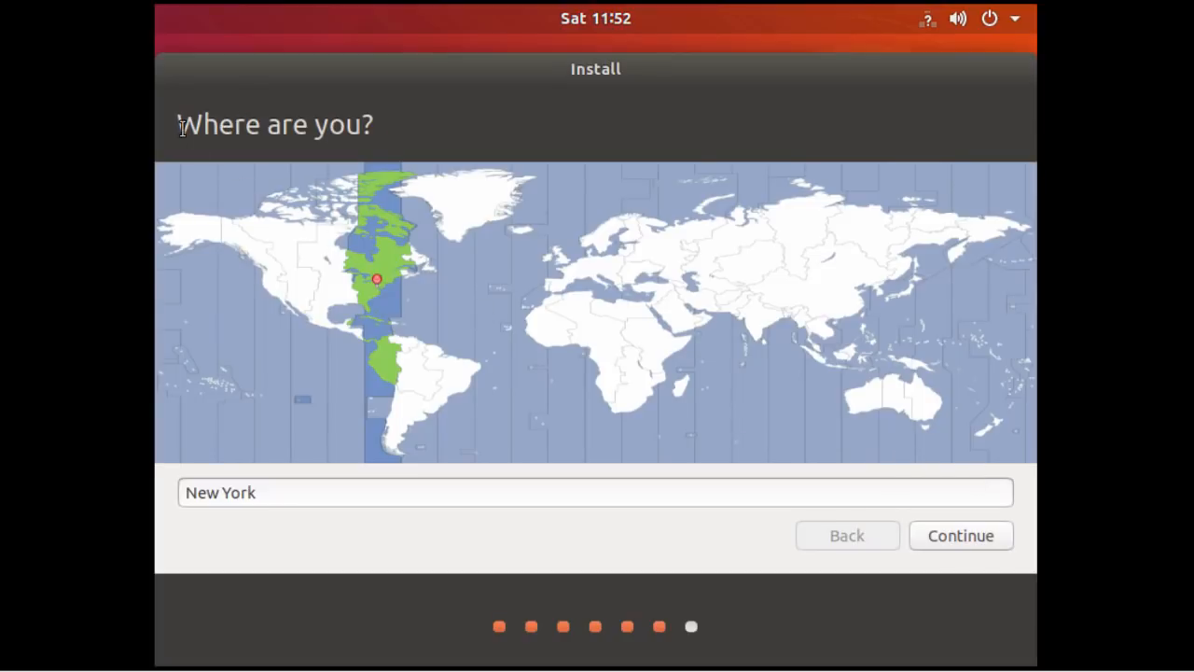
# Accept New York as the installer's location.
pyautogui.moveTo(177, 124); pyautogui.dragTo(390, 145)
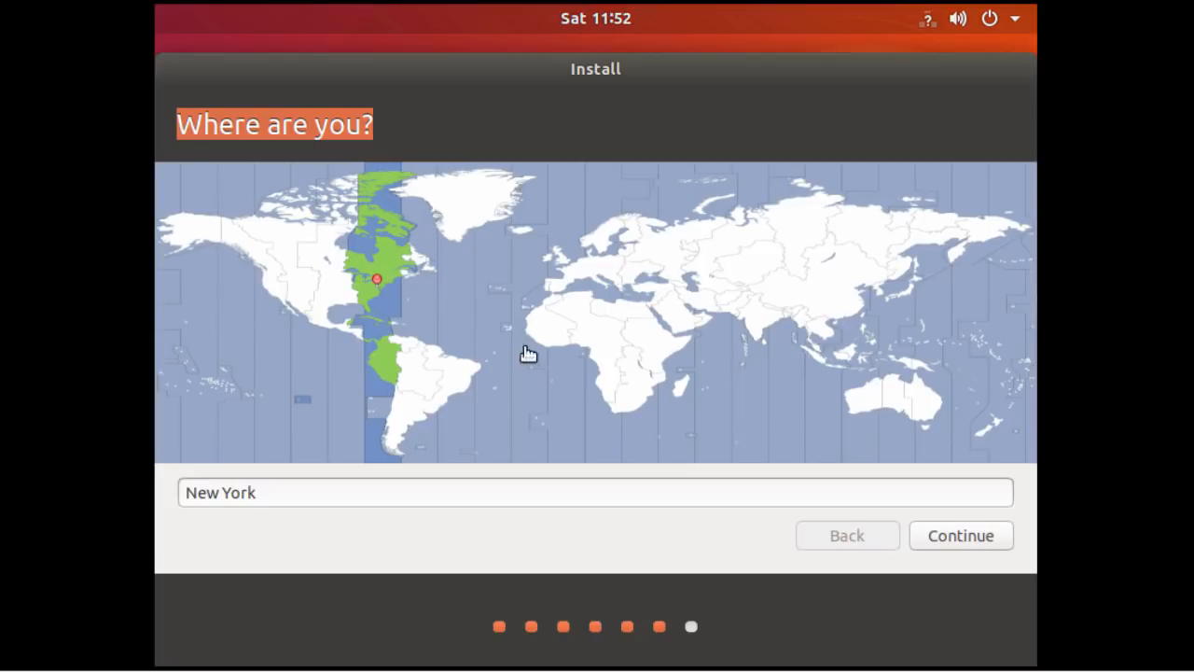
pyautogui.click(952, 546)
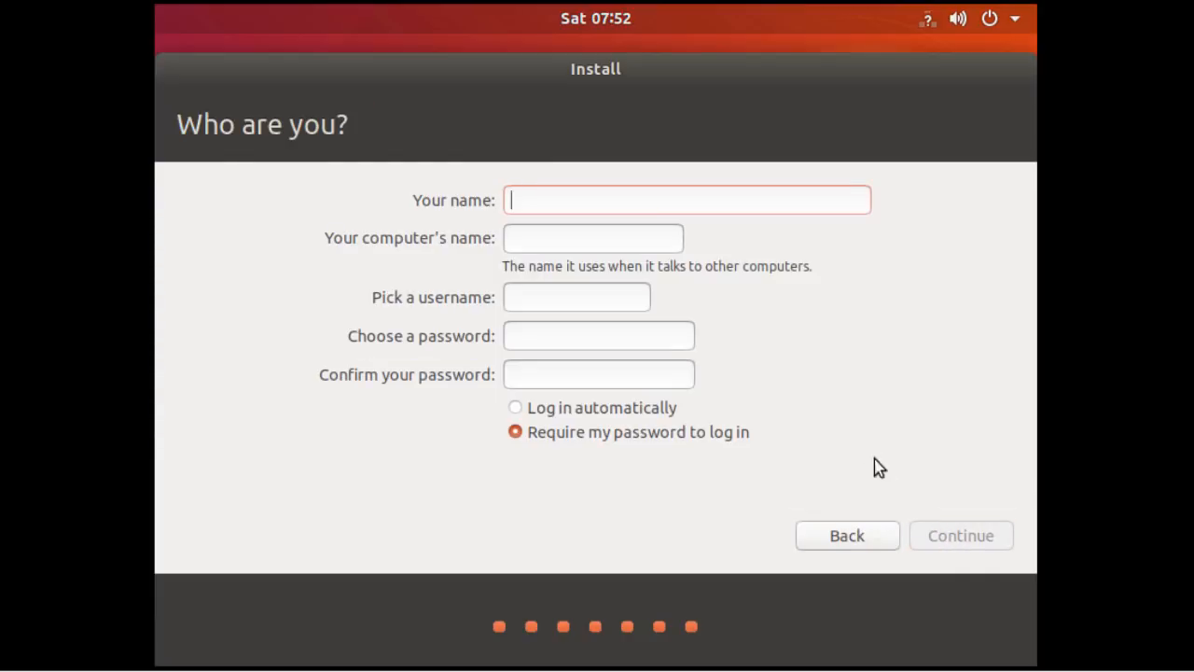
# Enter the user's full name, computer name ubuntu18 and a confirmed password, then submit.
pyautogui.write('John Smith')
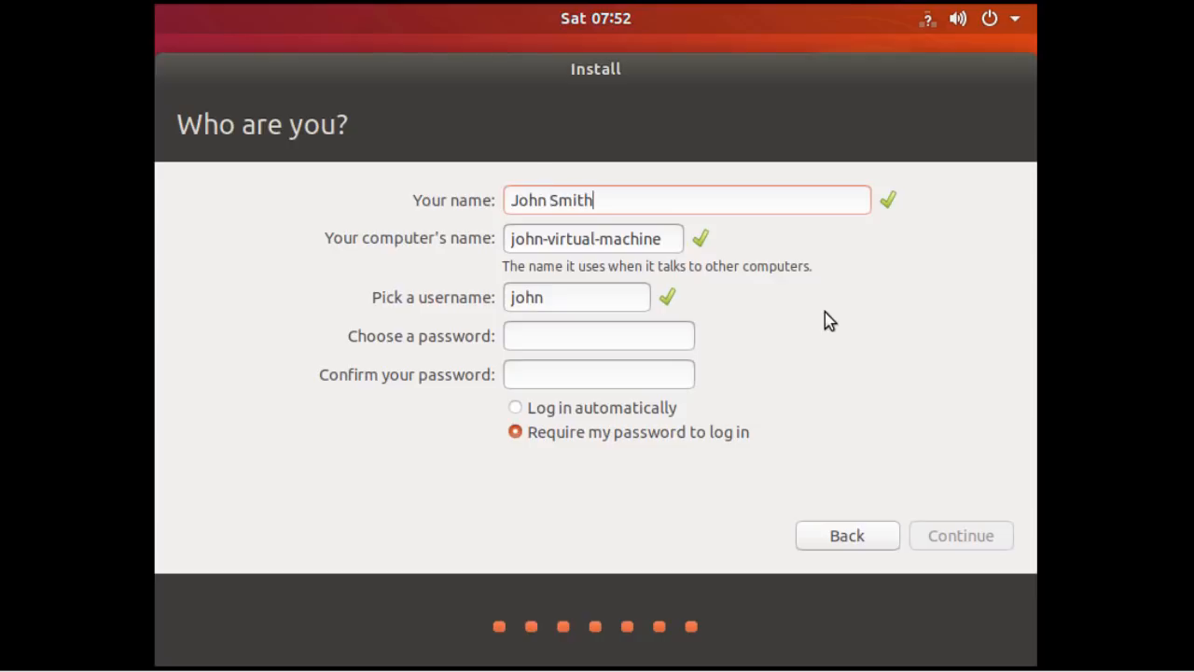
pyautogui.press('Tab')
pyautogui.write('ubuntu18')
pyautogui.press('Tab')
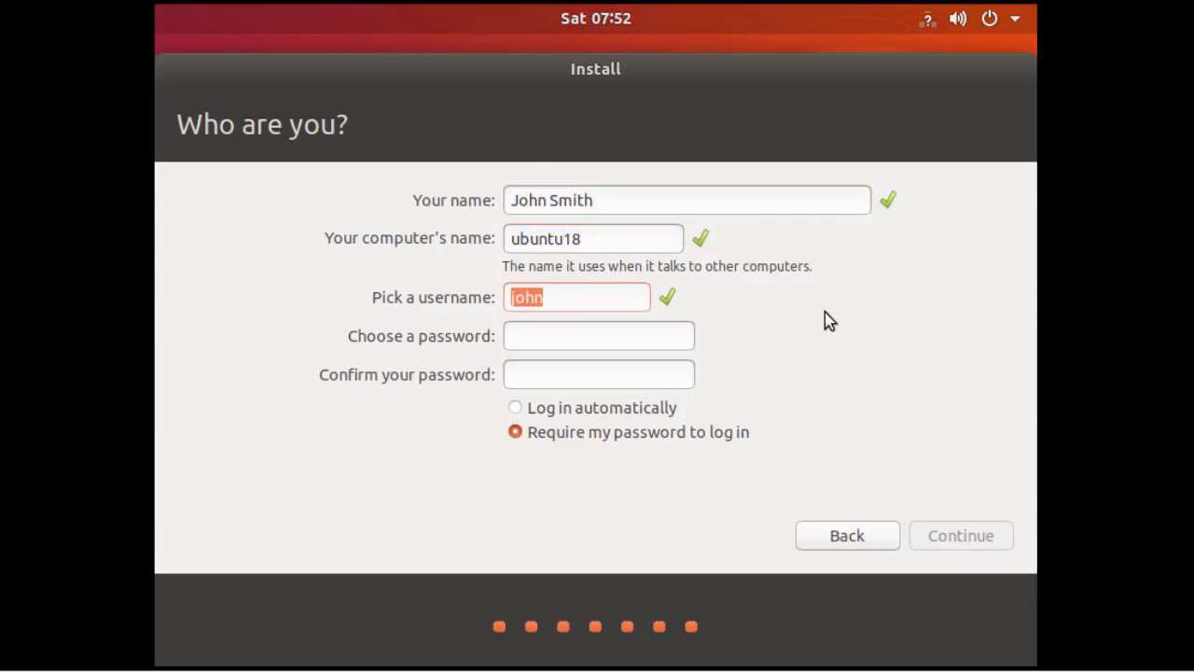
pyautogui.write('••••••••••')
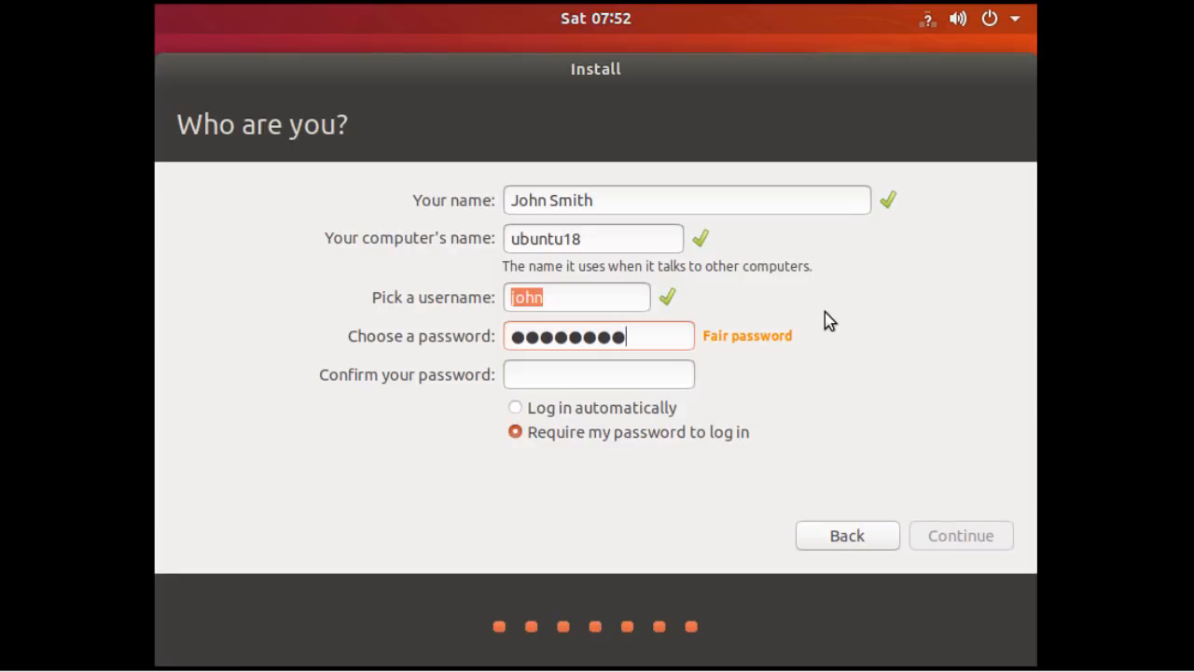
pyautogui.press('Tab')
pyautogui.write('•••••••••')
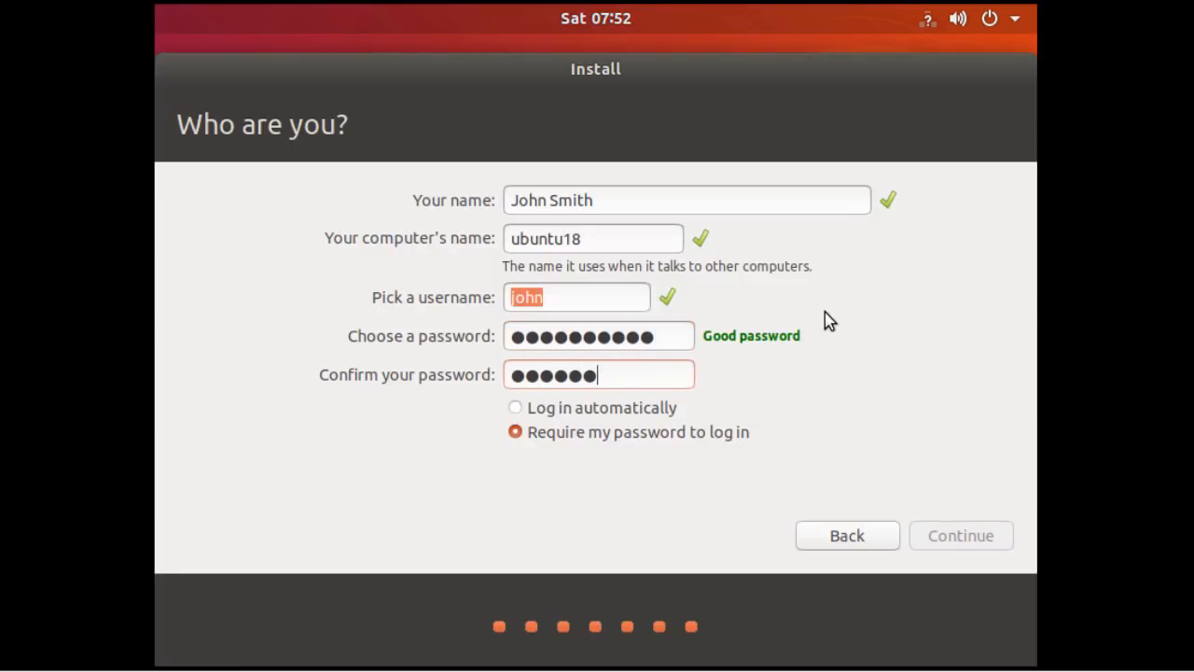
pyautogui.write('•')
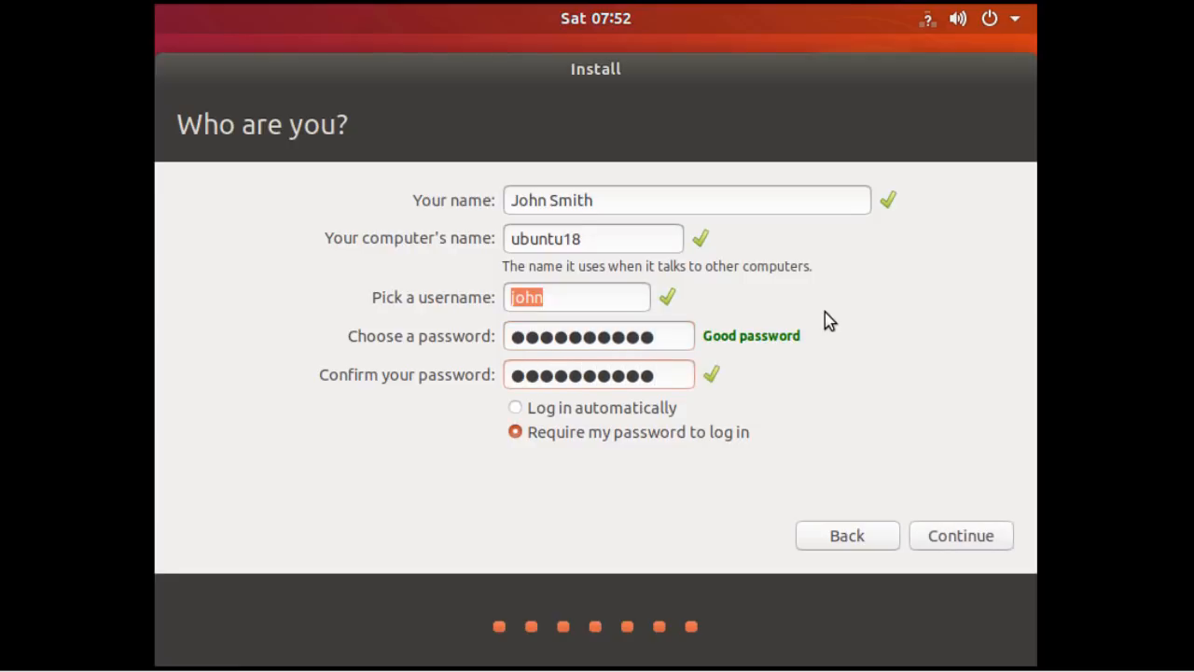
pyautogui.click(952, 533)
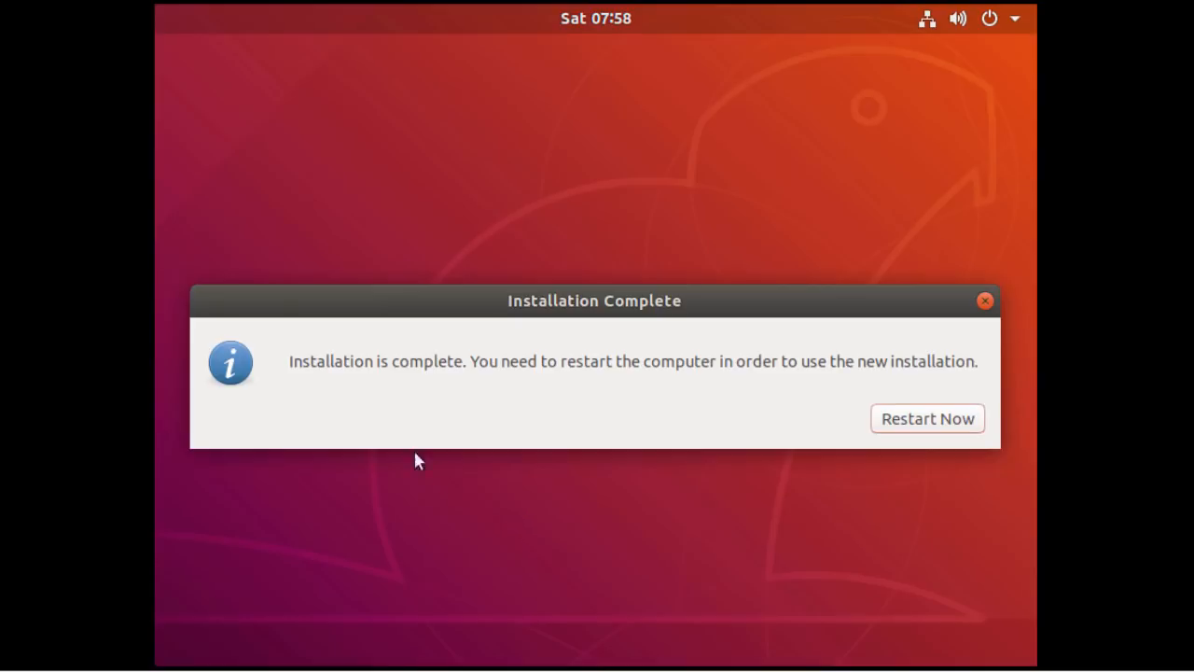
# After the installation completes, restart the virtual machine with Restart Now.
pyautogui.moveTo(287, 358); pyautogui.dragTo(469, 358)
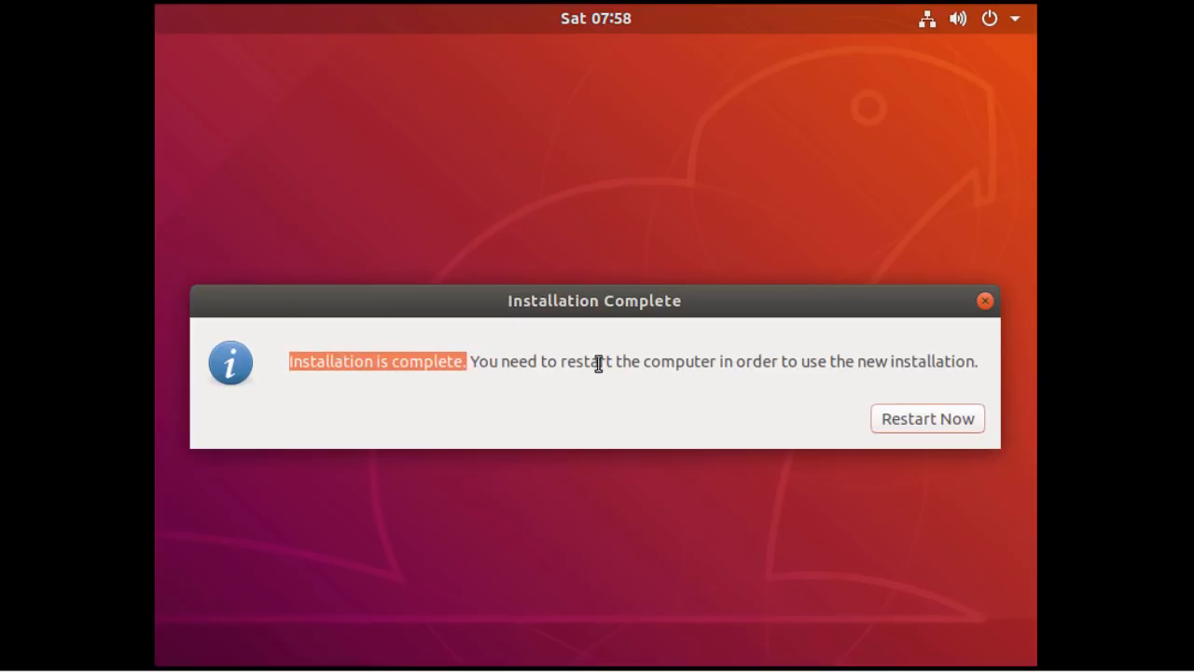
pyautogui.click(927, 428)
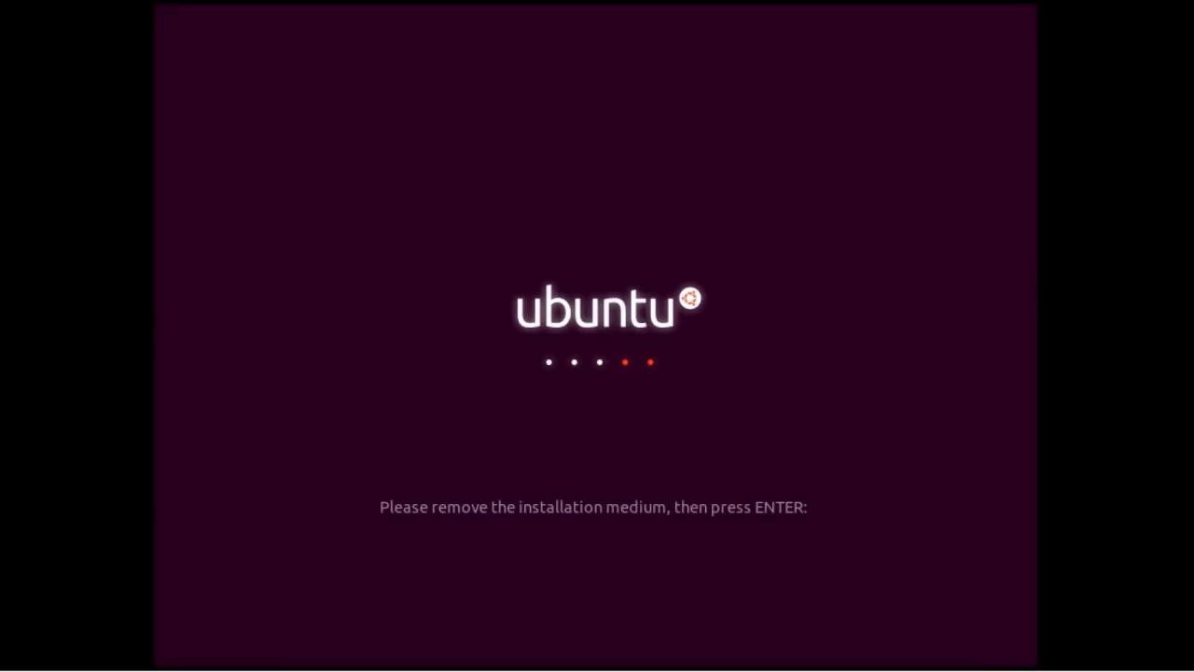
# Continue past the remove-medium prompt and sign in to the user account with its password.
pyautogui.press('Return')
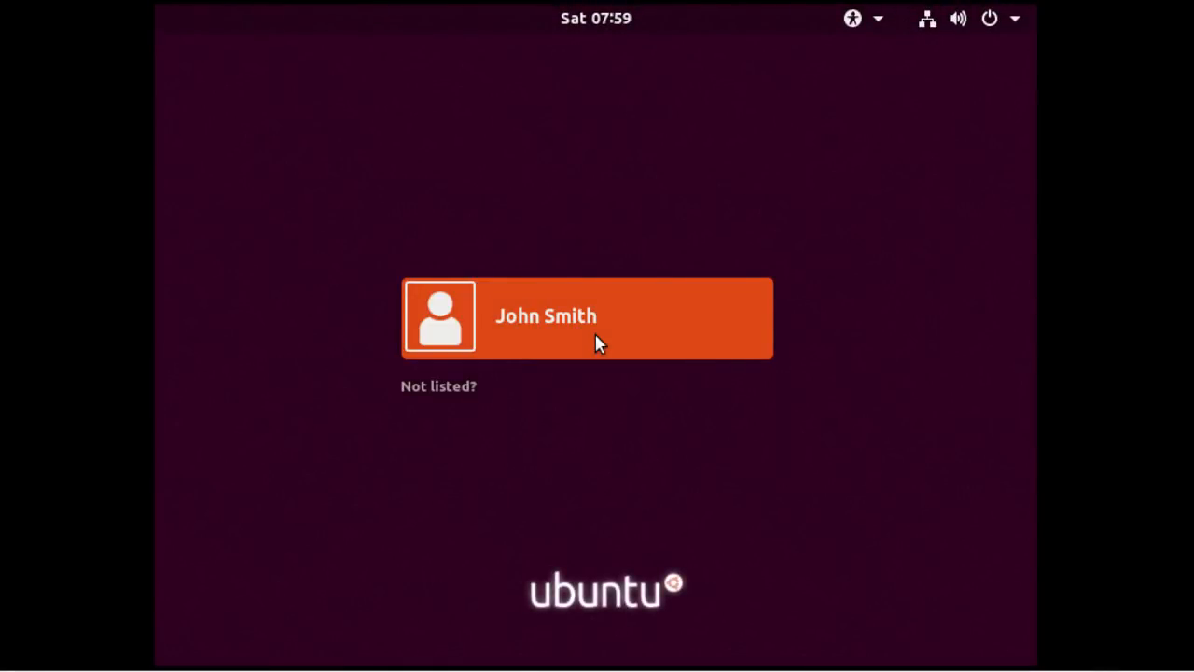
pyautogui.click(677, 291)
pyautogui.write('●●●●●●●●●●')
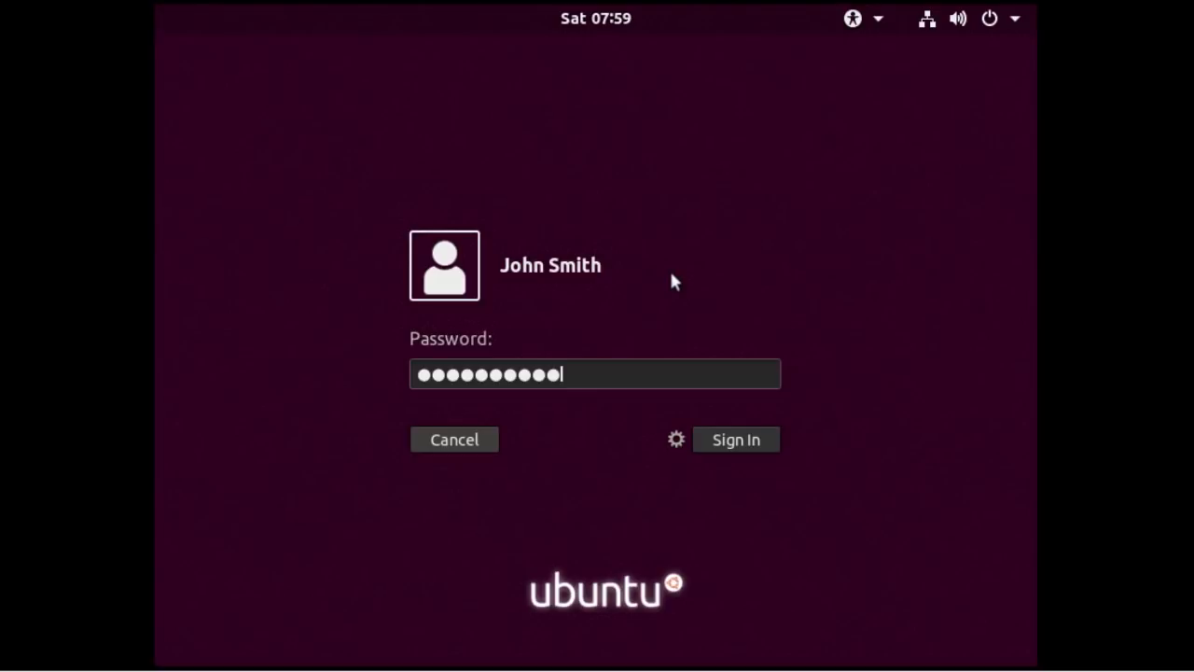
pyautogui.click(731, 449)
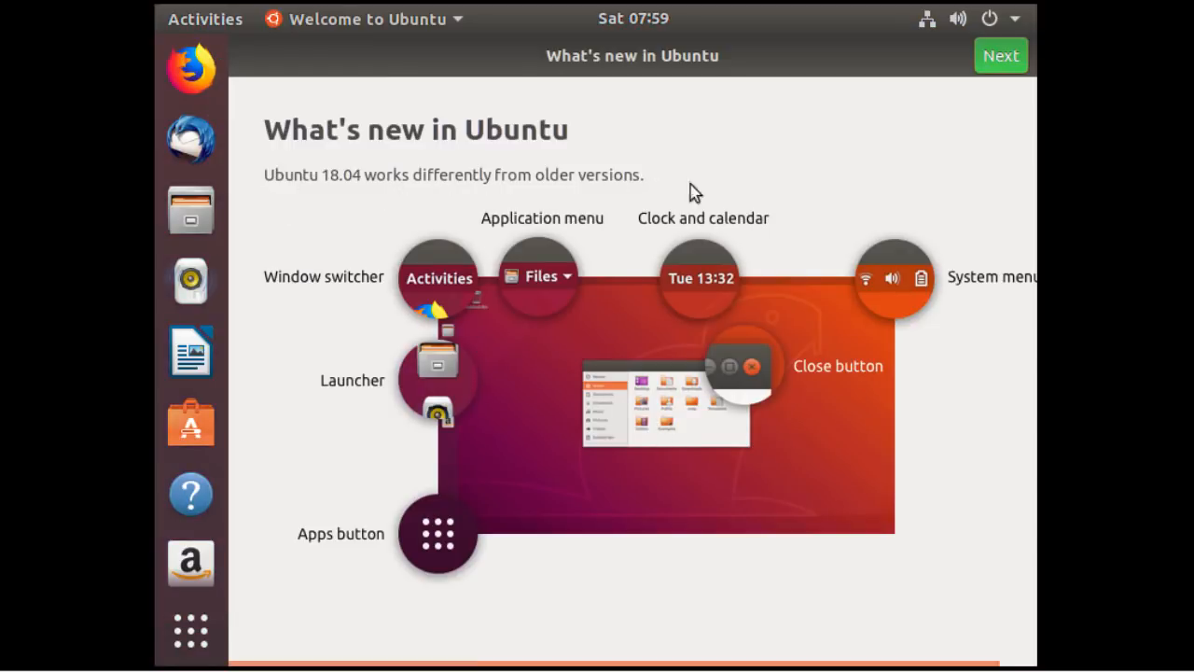
# Step through the Welcome to Ubuntu tour, skip Livepatch, choose 'No, don't send system info', and finish.
pyautogui.click(1000, 58)
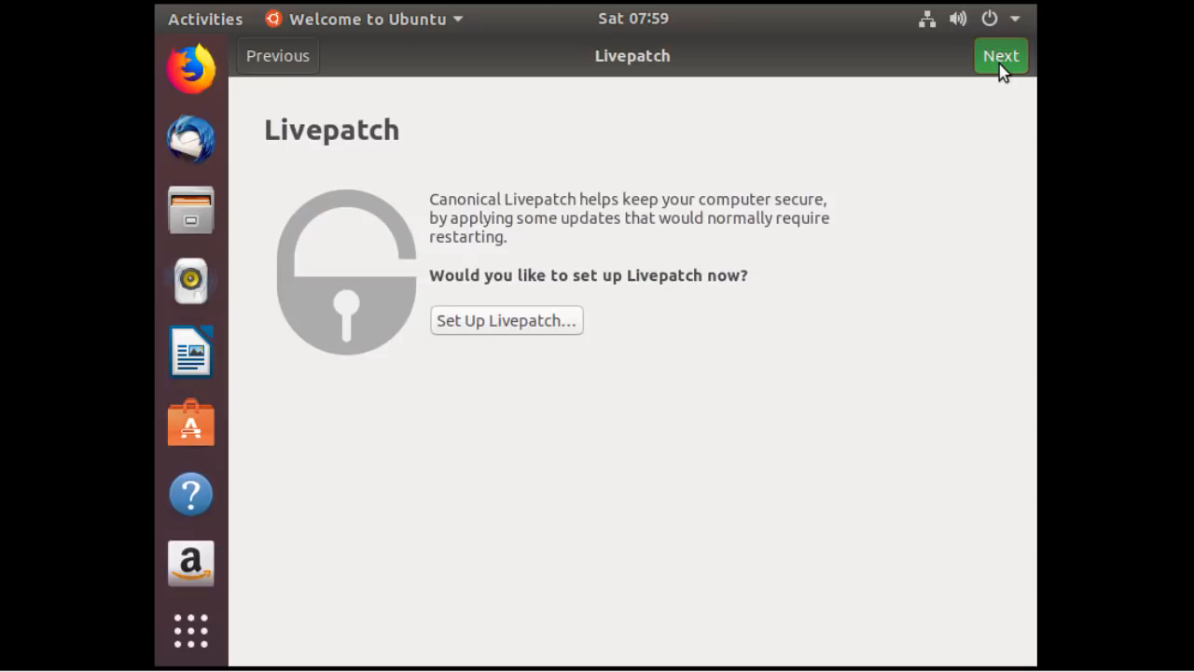
pyautogui.click(1000, 58)
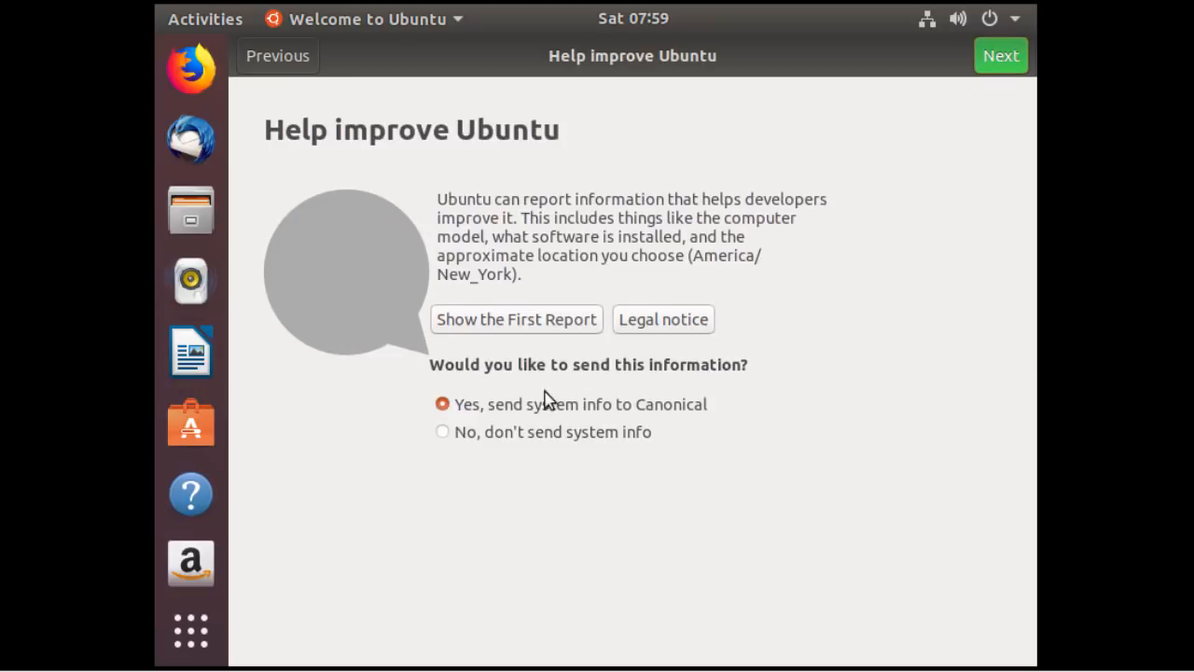
pyautogui.click(477, 432)
pyautogui.click(1000, 58)
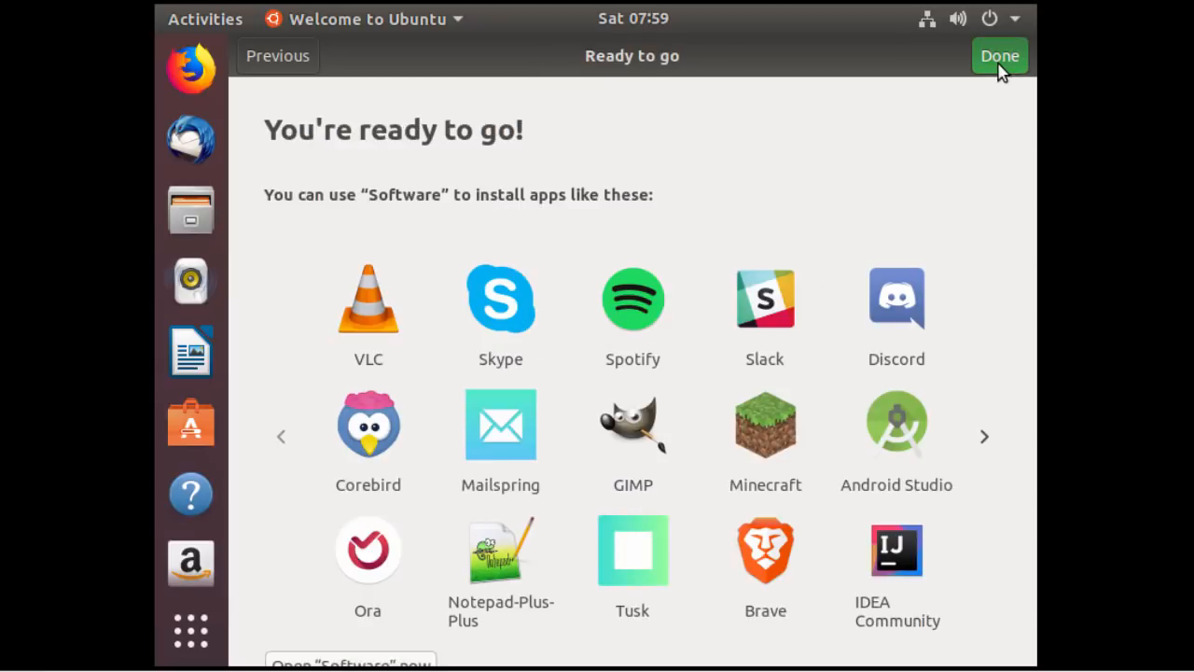
pyautogui.click(998, 62)
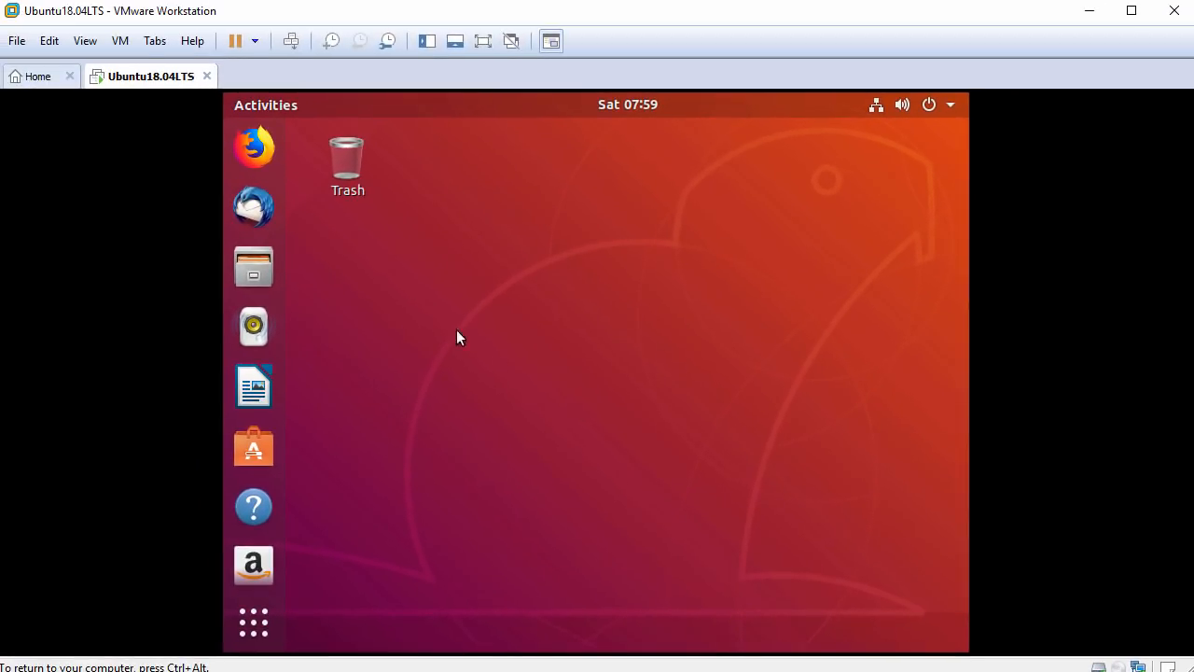
# Focus the guest desktop and open a Terminal from its right-click menu.
pyautogui.click(86, 40)
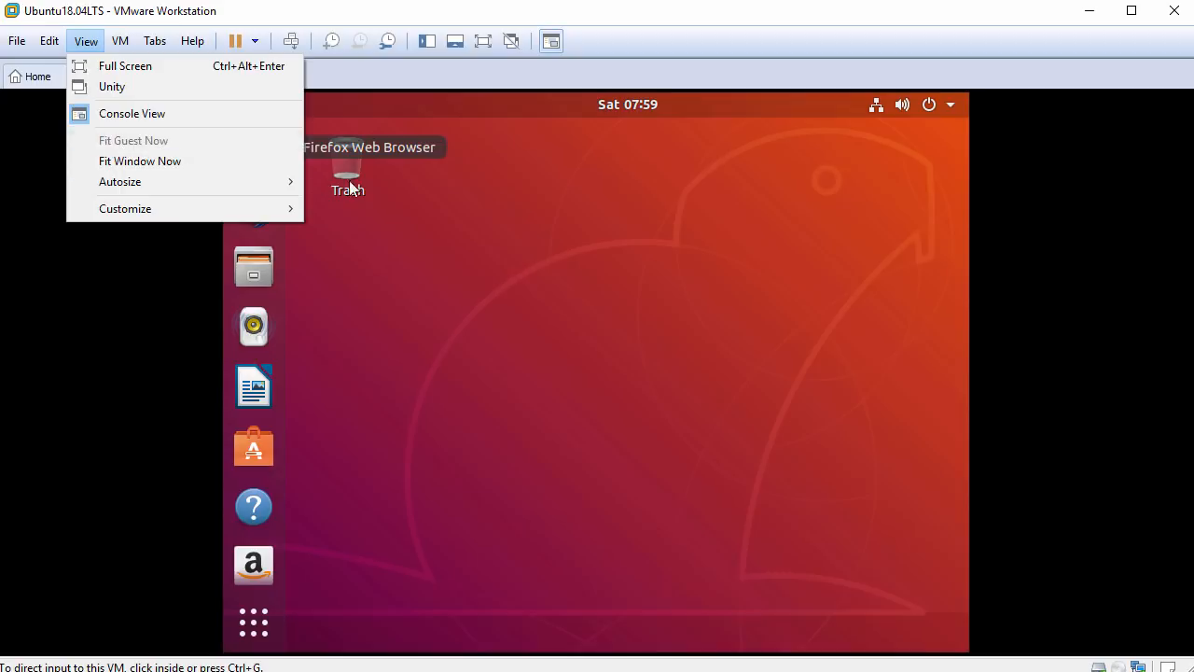
pyautogui.click(496, 169)
pyautogui.rightClick(496, 168)
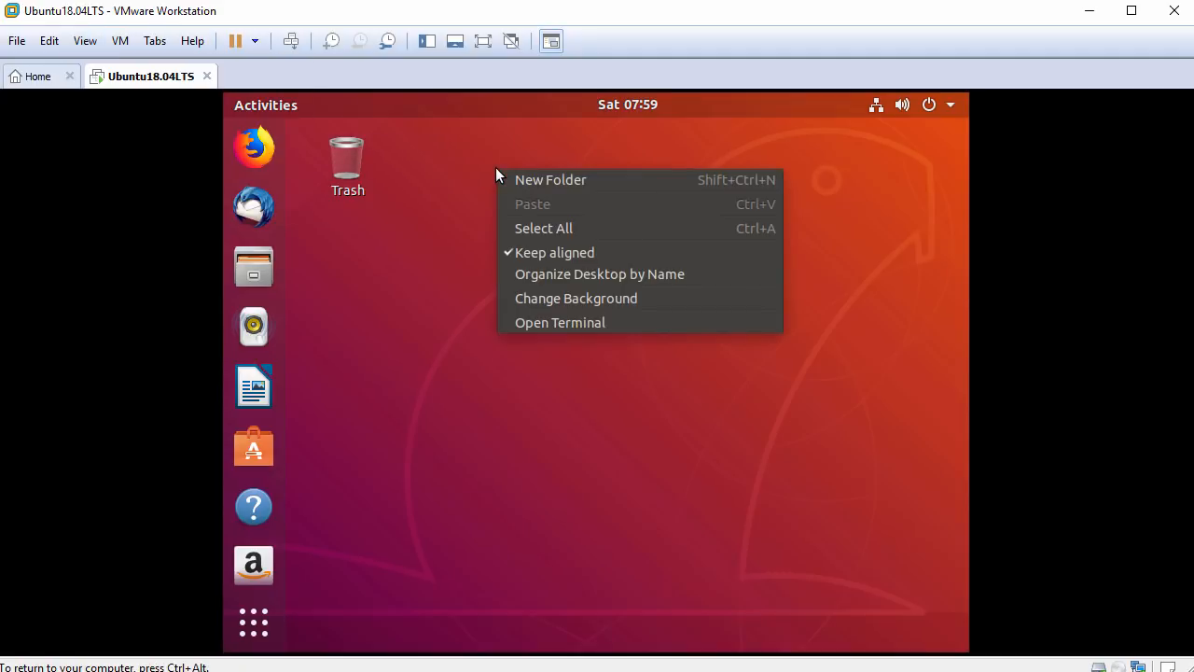
pyautogui.click(565, 322)
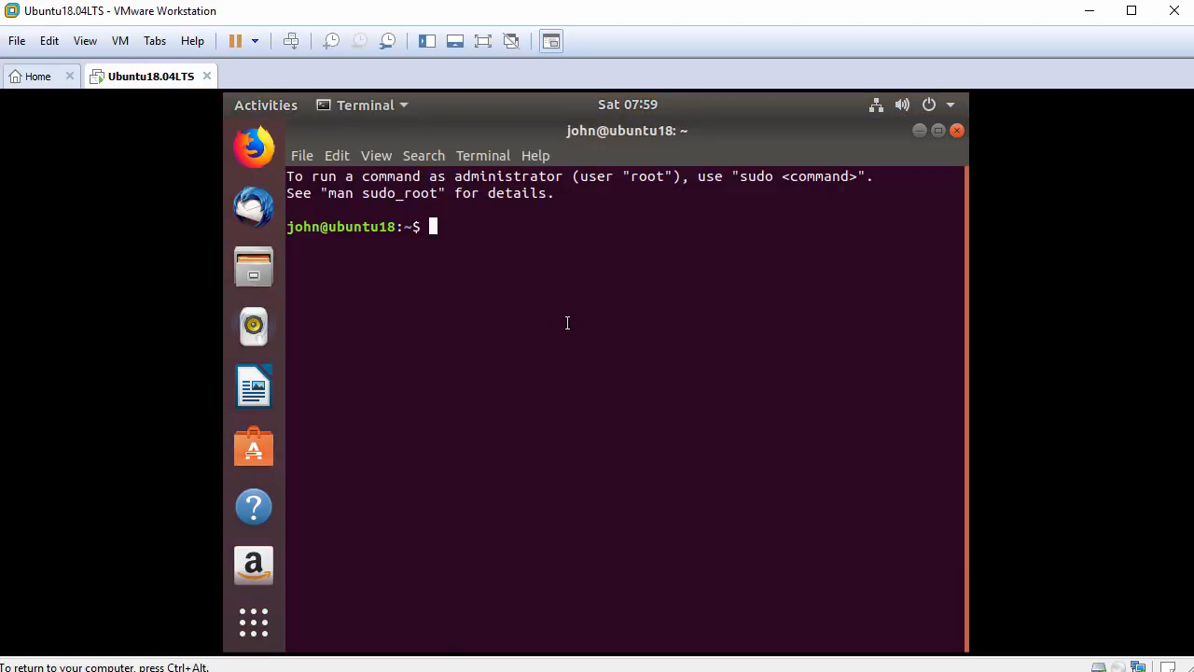
# Enlarge the terminal text, check whoami, then switch to a root shell with sudo bash and confirm.
pyautogui.hotkey('ctrl', '+')
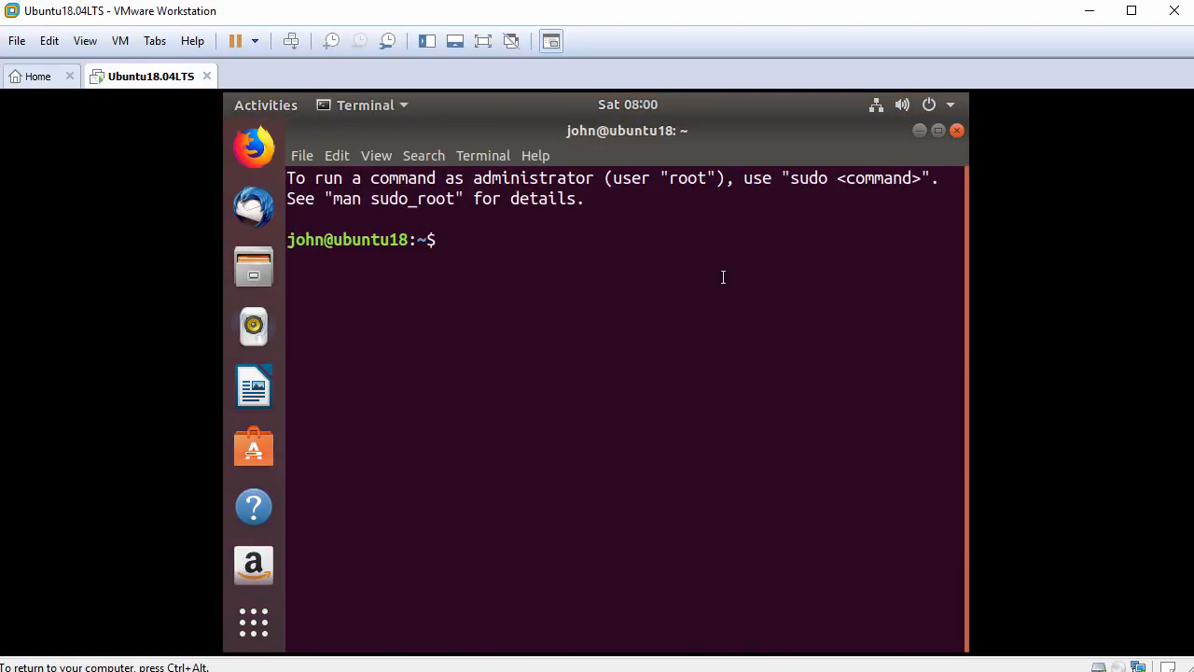
pyautogui.press('Return')
pyautogui.write('whoami')
pyautogui.press('Return')
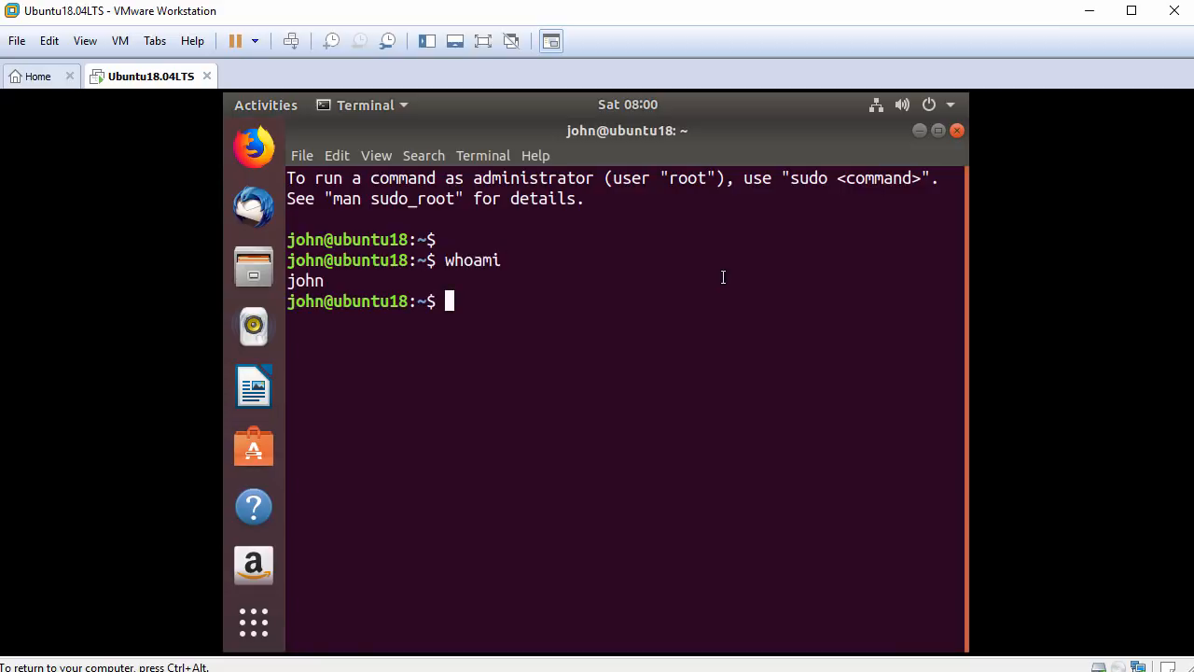
pyautogui.press('Return')
pyautogui.write('sudo bash')
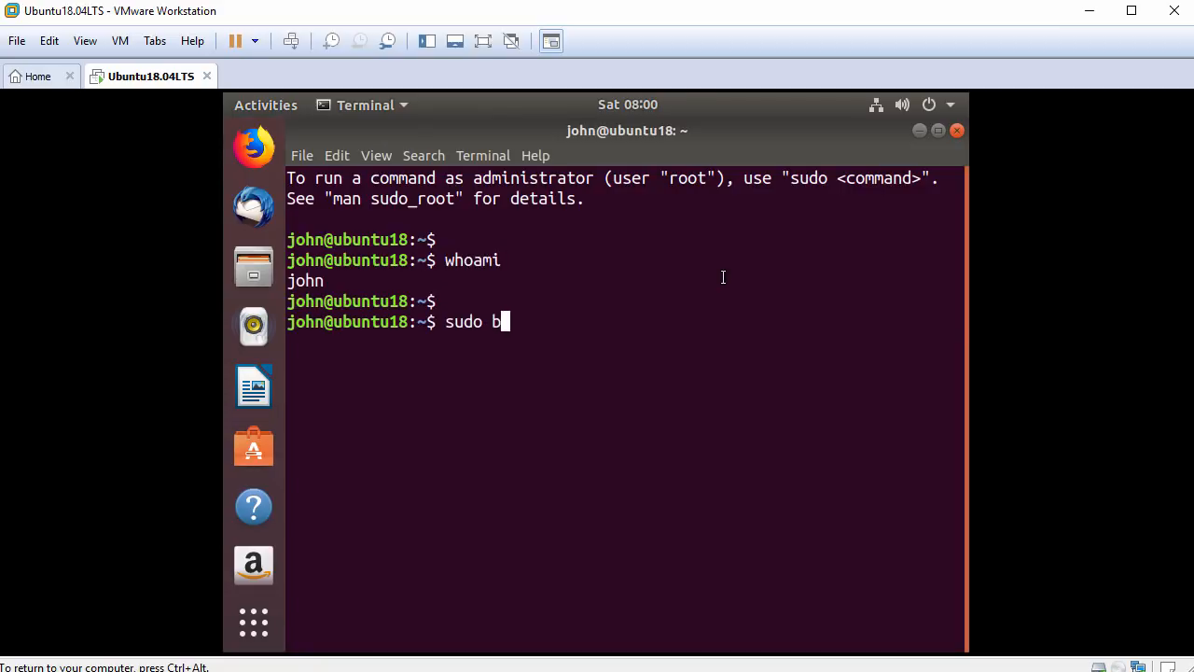
pyautogui.press('Return')
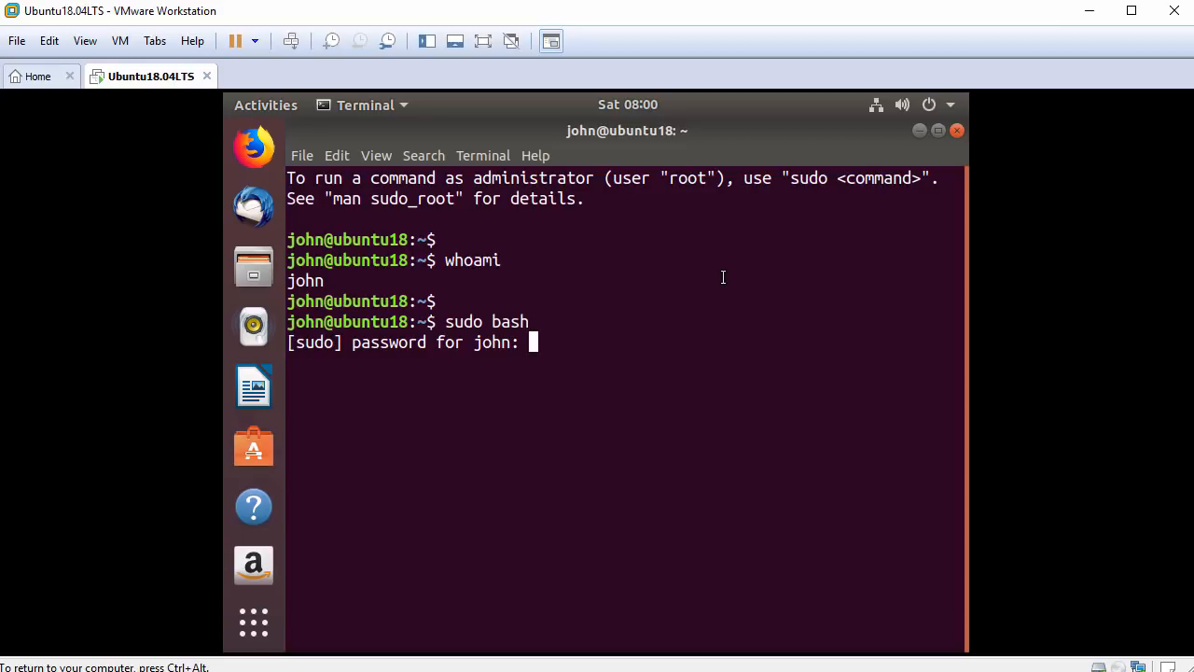
pyautogui.press('Return')
pyautogui.press('Return')
pyautogui.write('whoam')
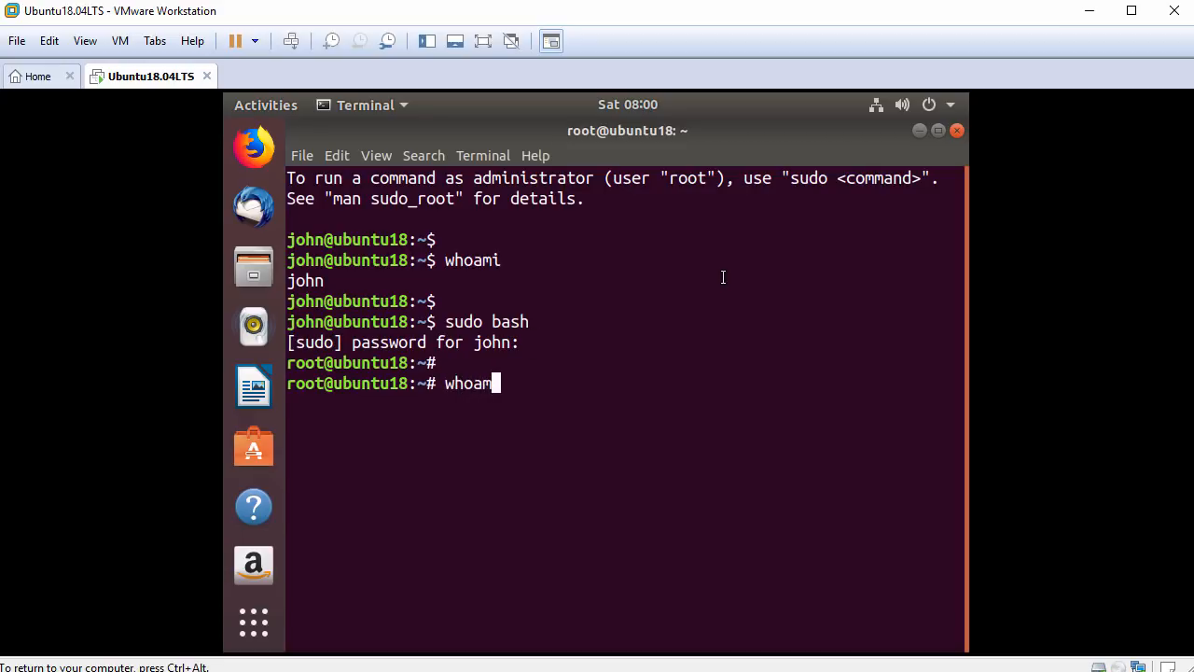
pyautogui.write('i')
pyautogui.press('Return')
pyautogui.press('Return')
pyautogui.write('ping -c ')
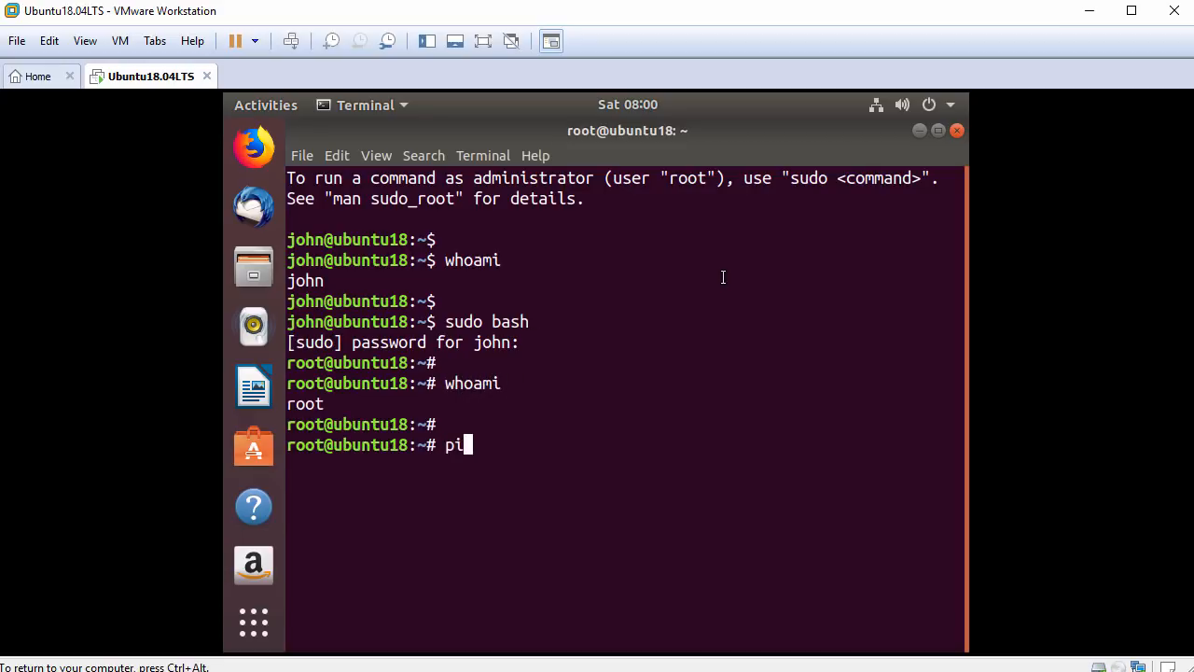
pyautogui.write('3 www.g')
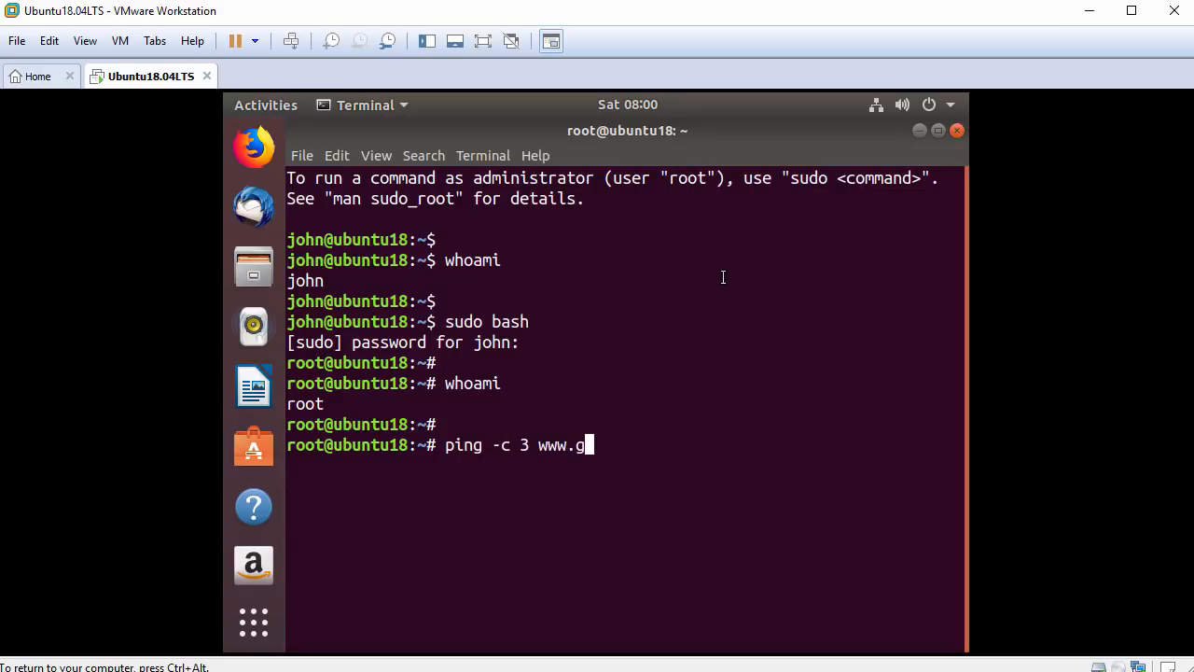
pyautogui.write('oogle.com')
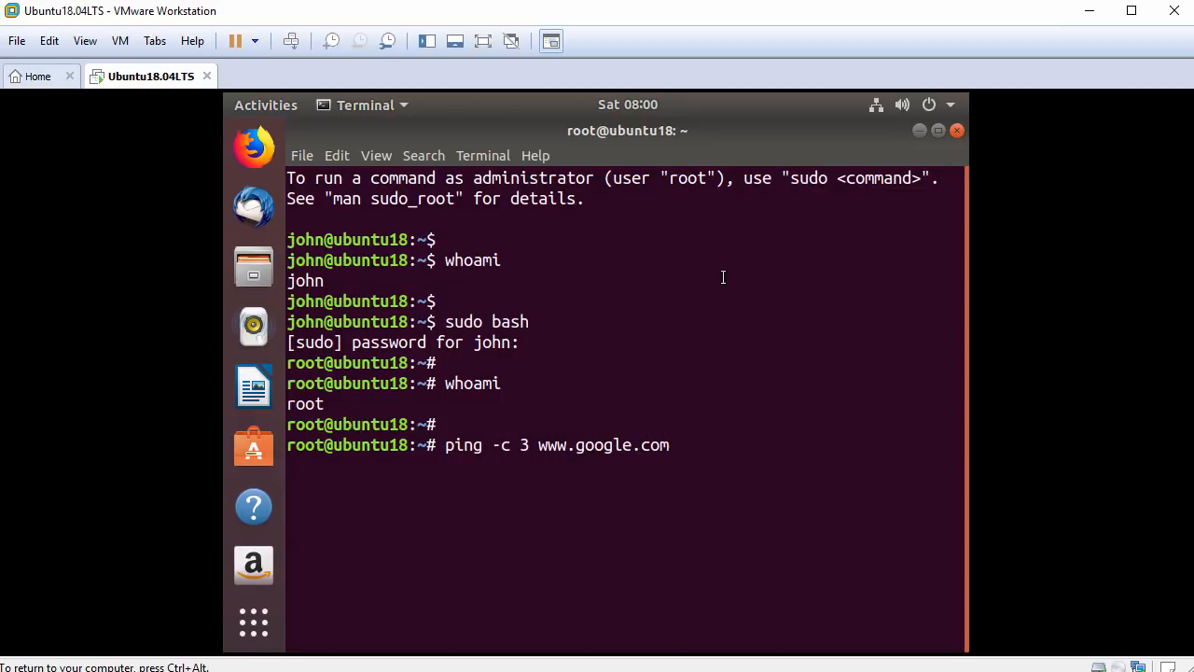
pyautogui.press('Return')
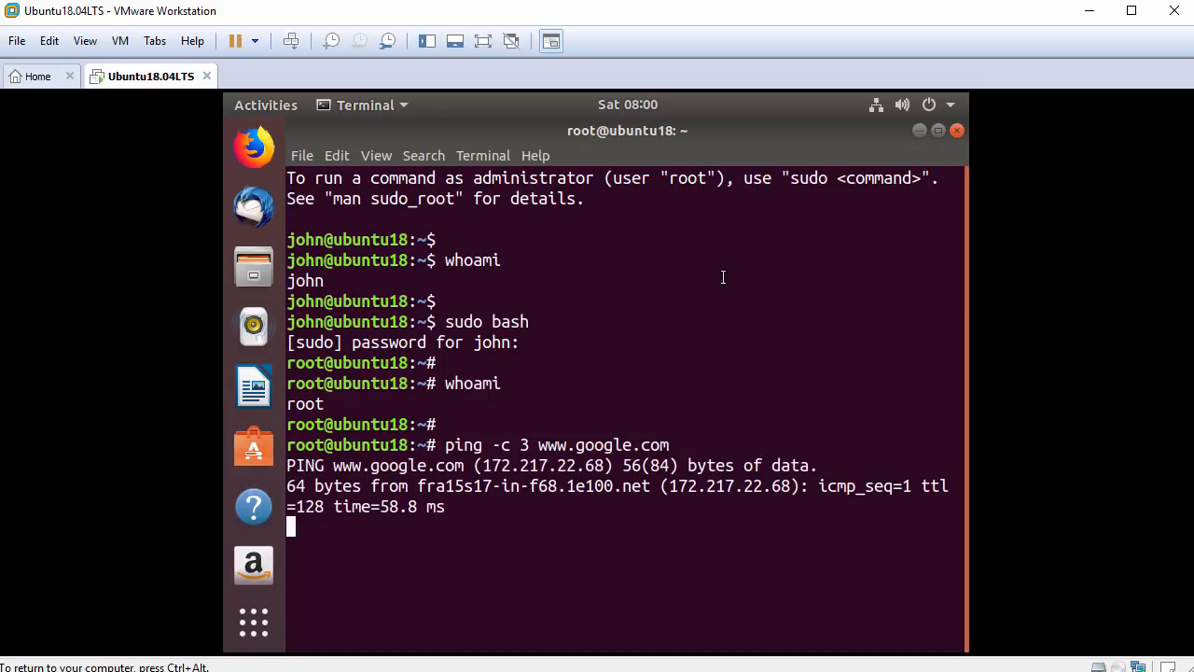
pyautogui.press('Return')
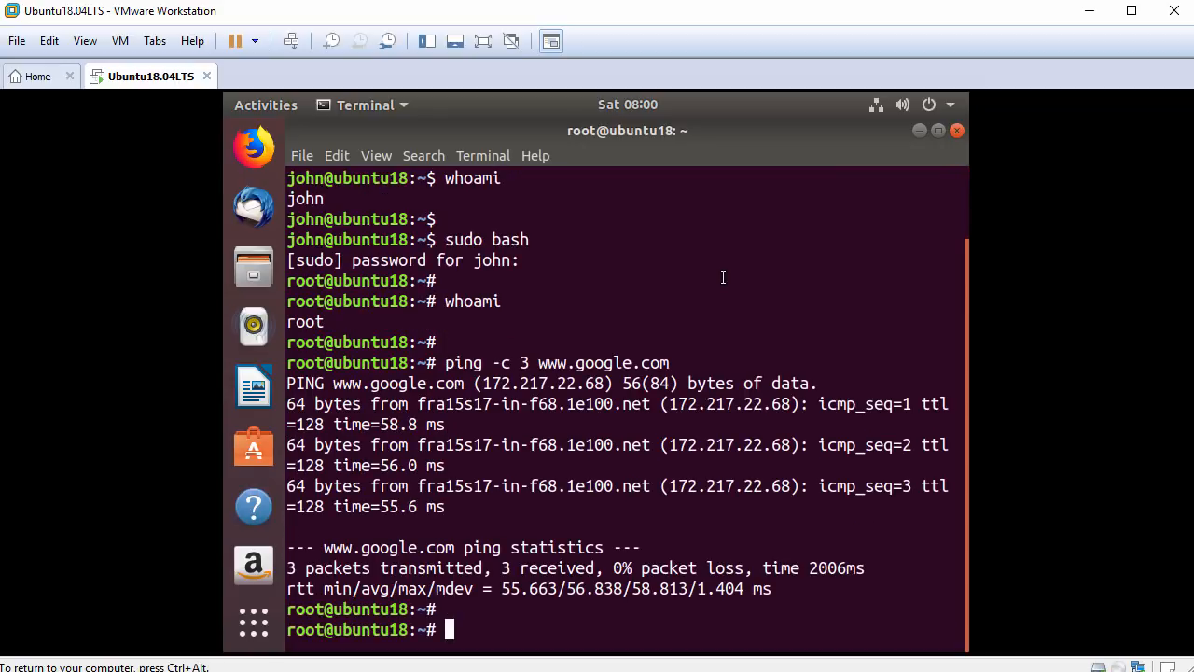
pyautogui.write('apt update')
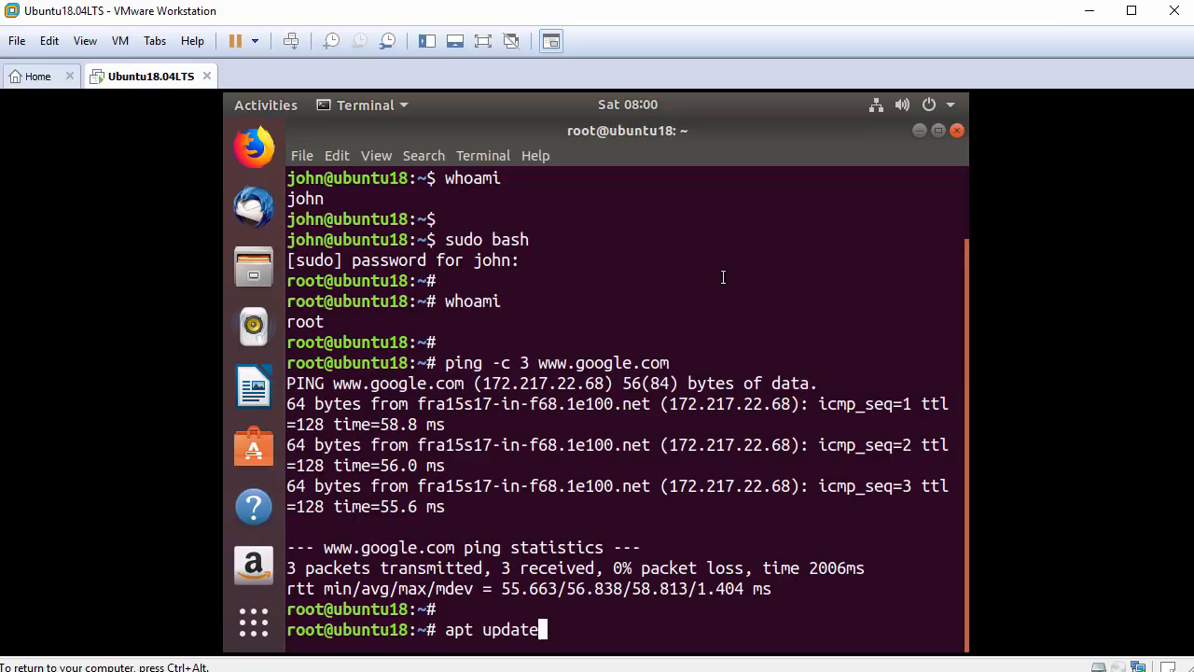
# Run apt update, then apt install open-vm-tools-desktop, answering y to install.
pyautogui.press('Return')
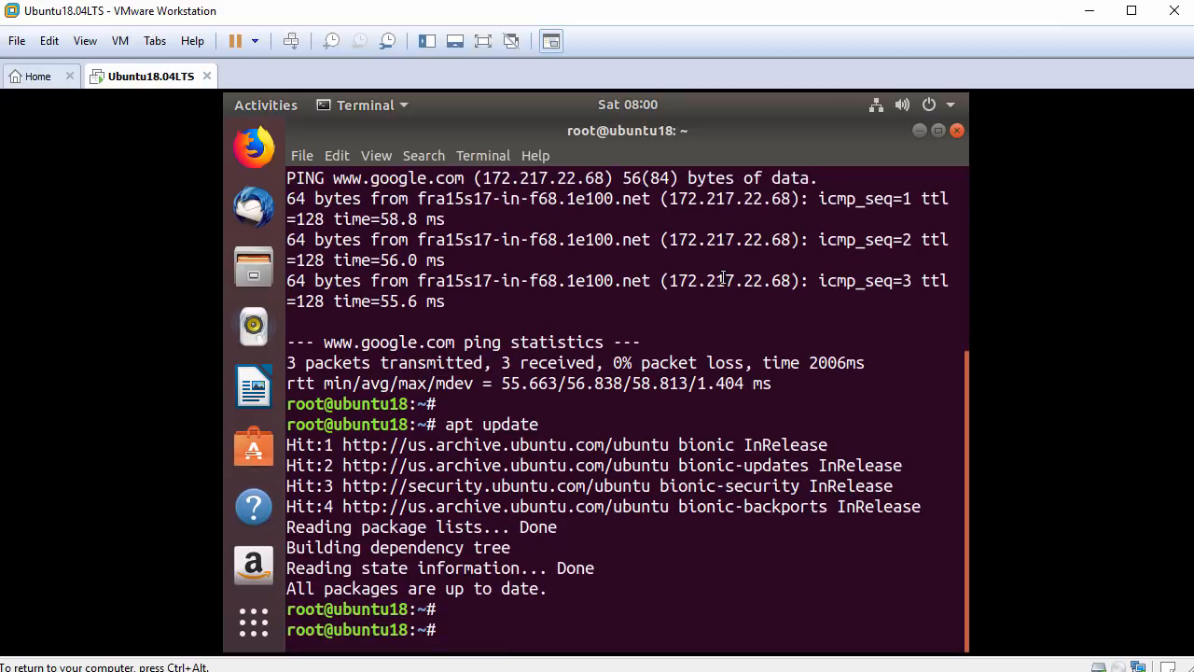
pyautogui.write('apt install open-vm-tools-desktop')
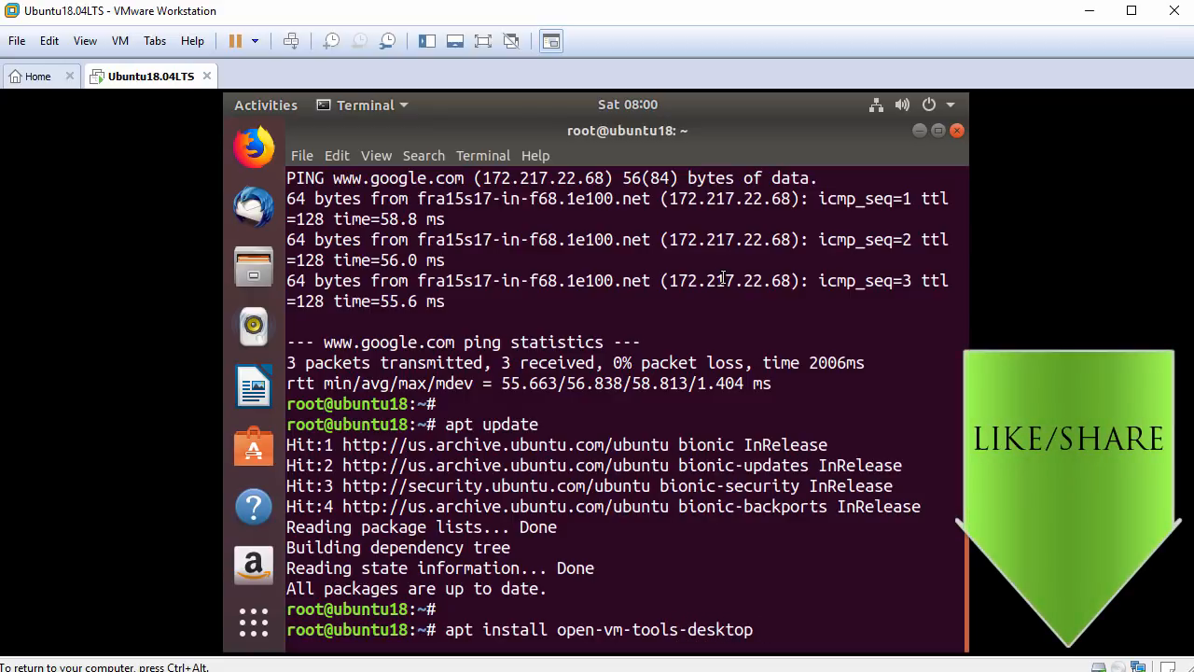
pyautogui.press('Return')
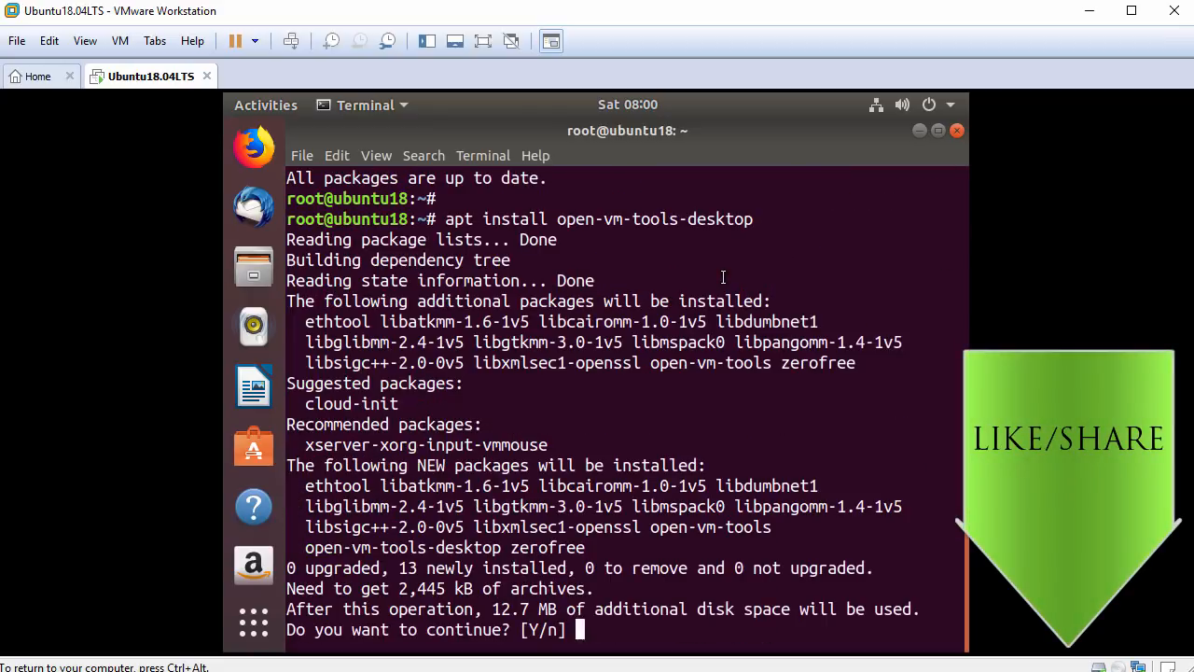
pyautogui.write('y')
pyautogui.press('Return')
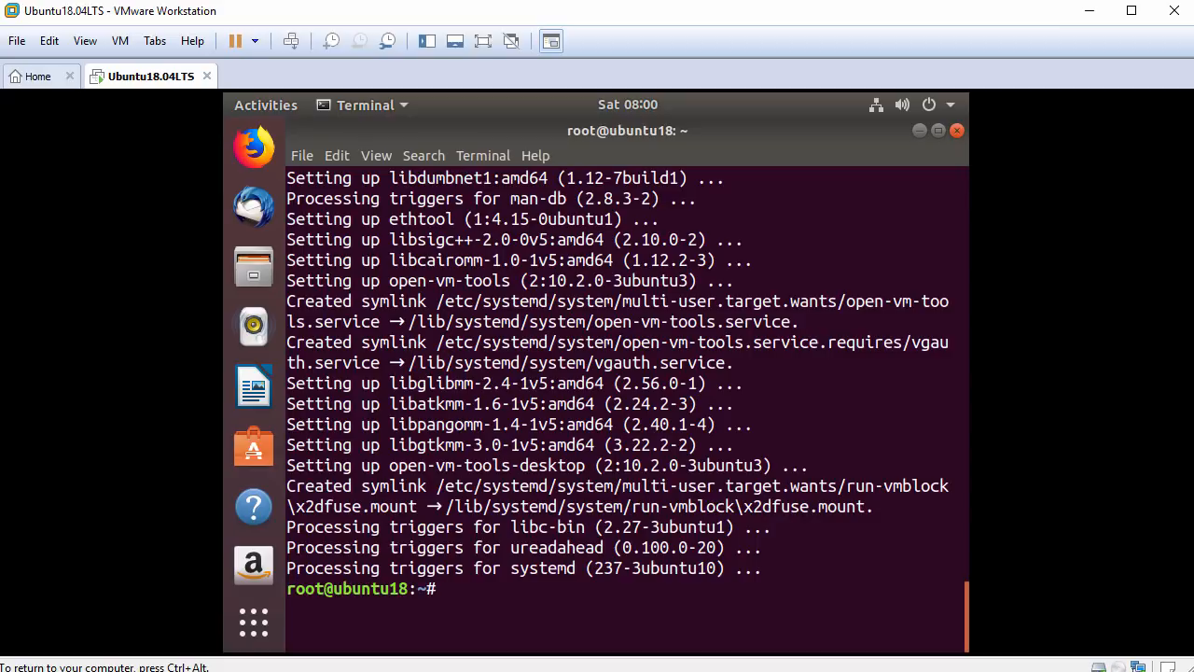
pyautogui.press('Return')
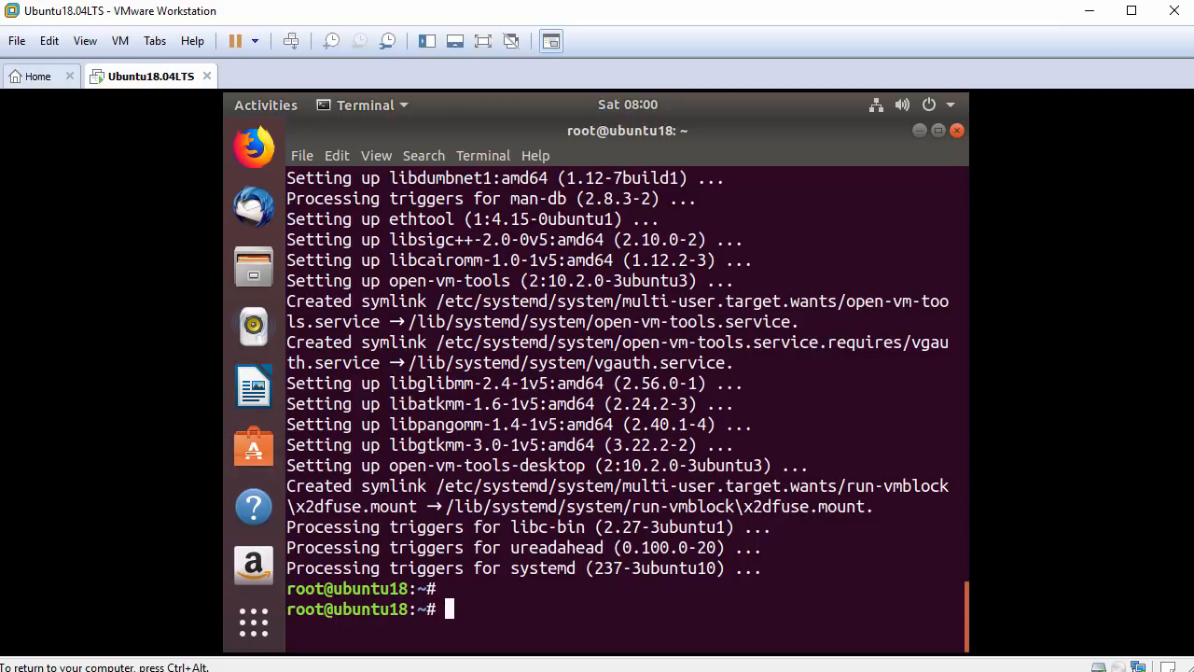
# Close the terminal and restart the Ubuntu guest from the top-bar system menu.
pyautogui.click(962, 130)
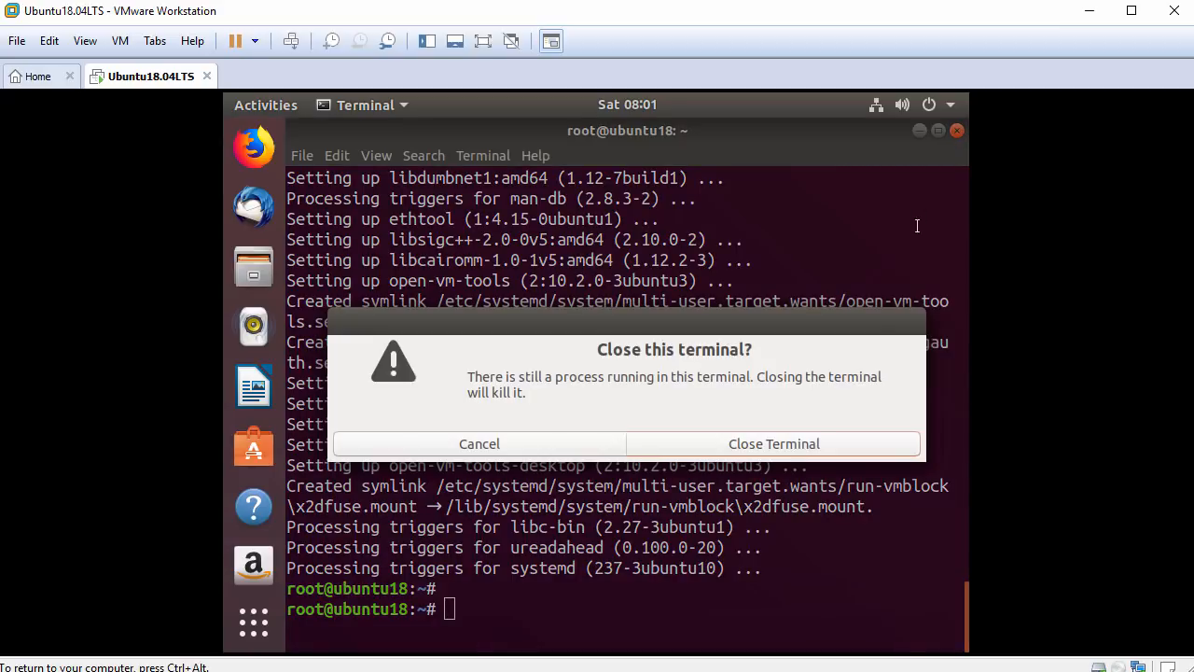
pyautogui.click(765, 441)
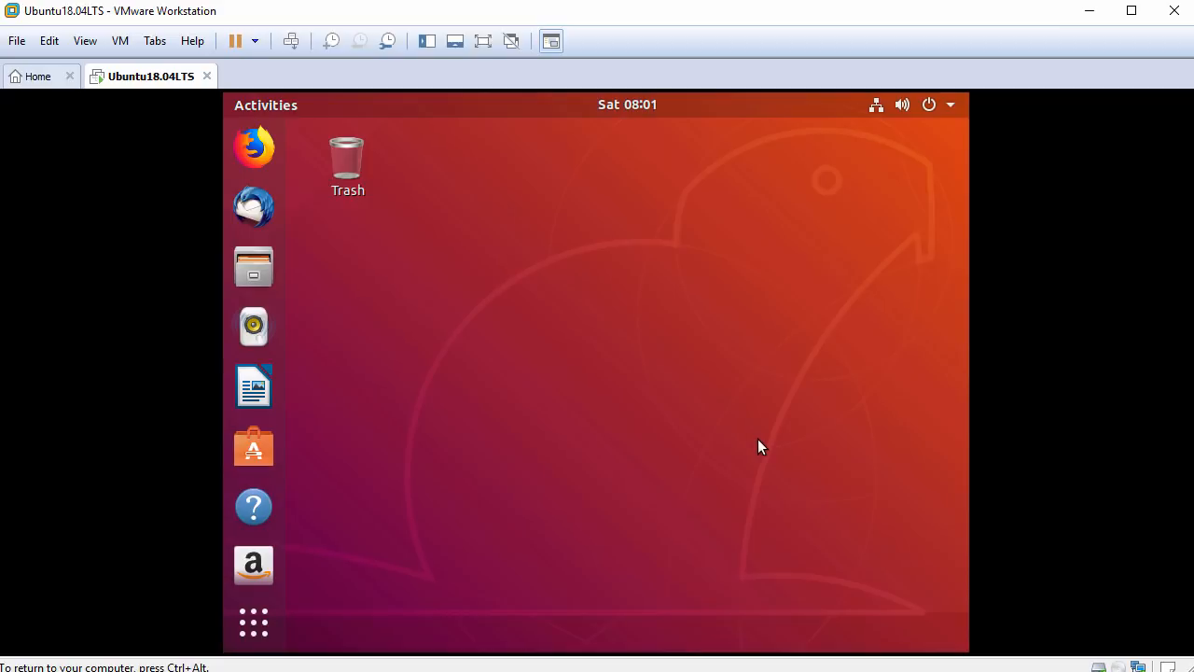
pyautogui.click(935, 110)
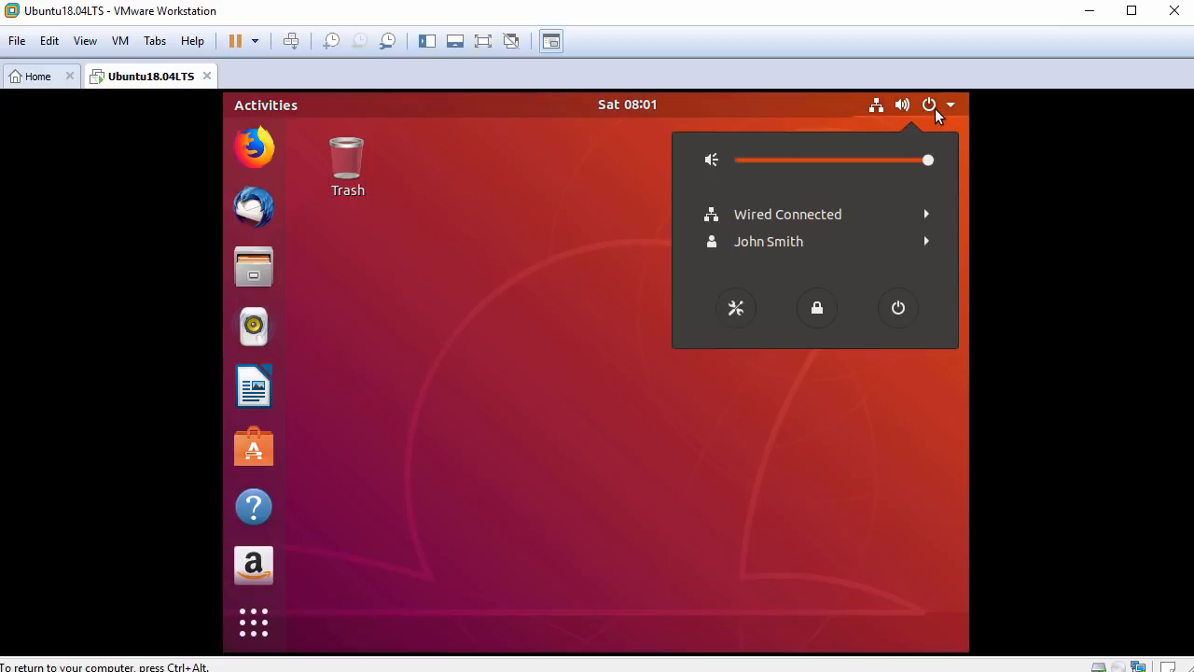
pyautogui.click(899, 308)
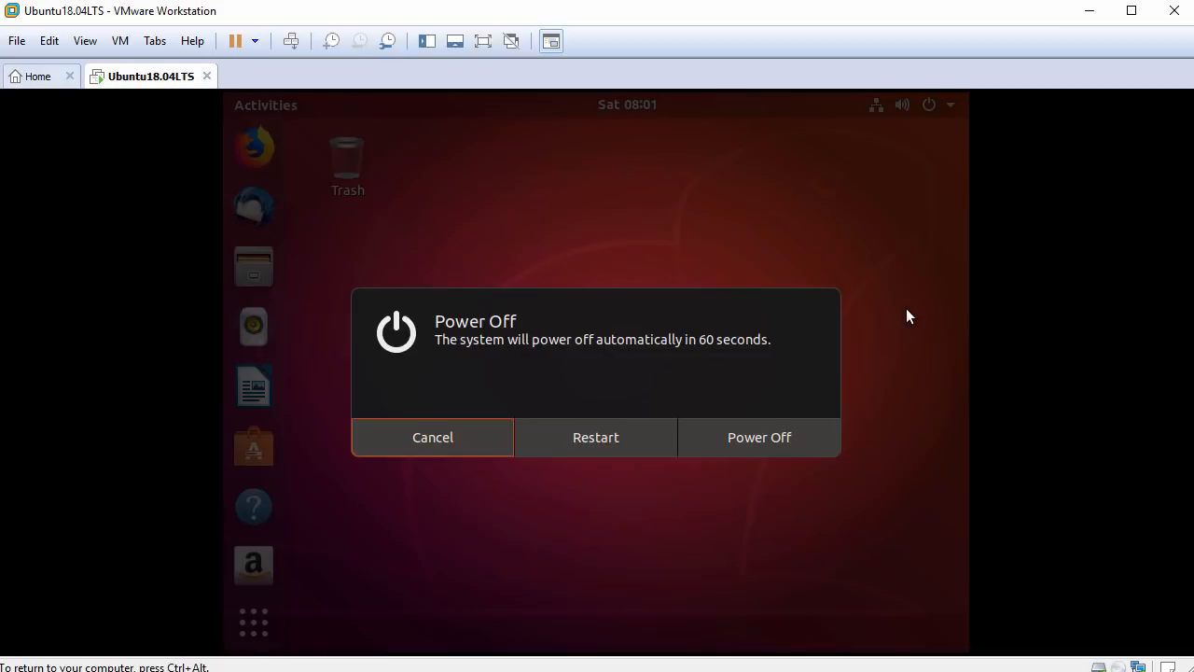
pyautogui.click(613, 433)
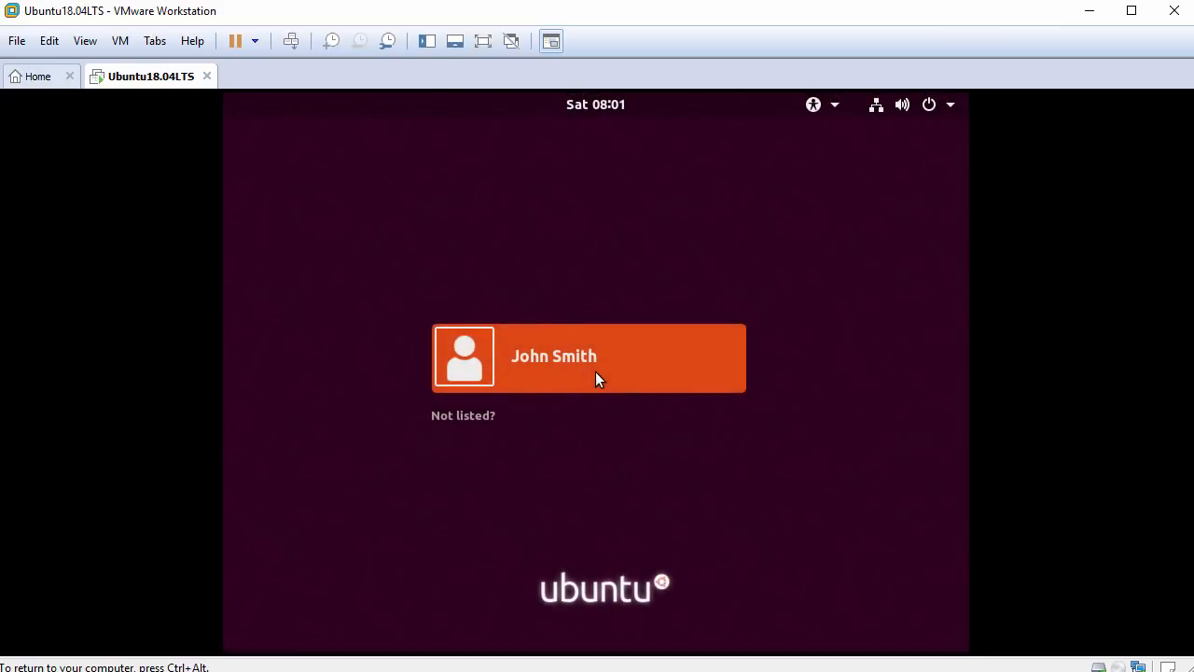
# Sign back in to the user account with its password after the restart.
pyautogui.click(672, 349)
pyautogui.write('***********')
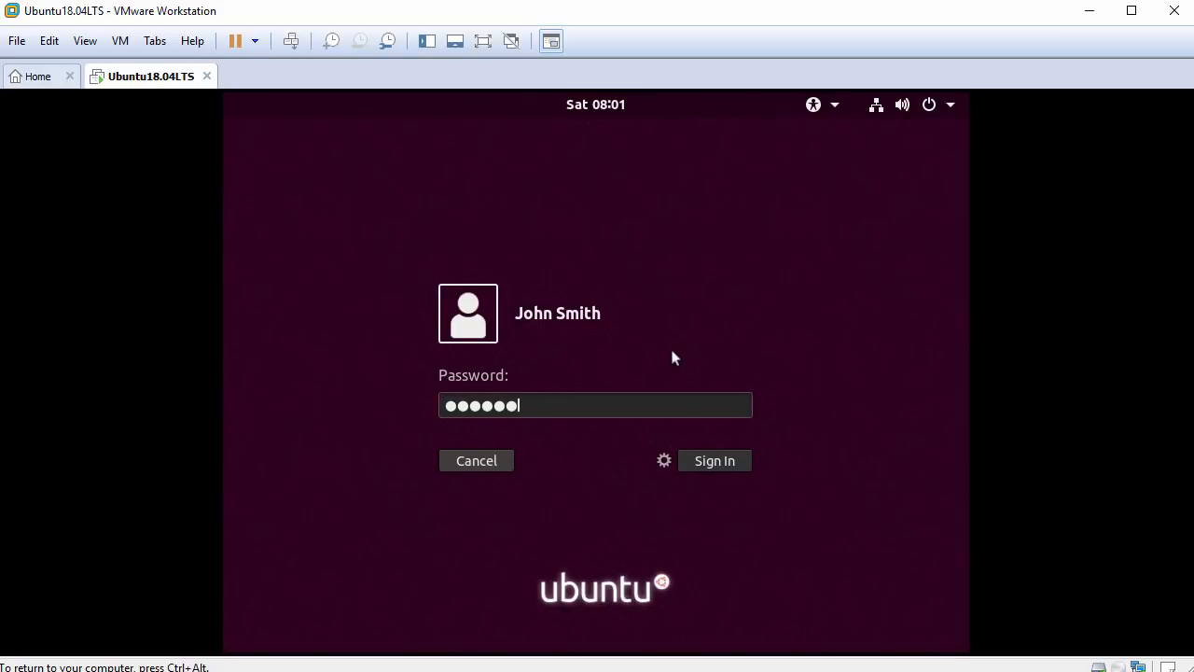
pyautogui.press('Return')
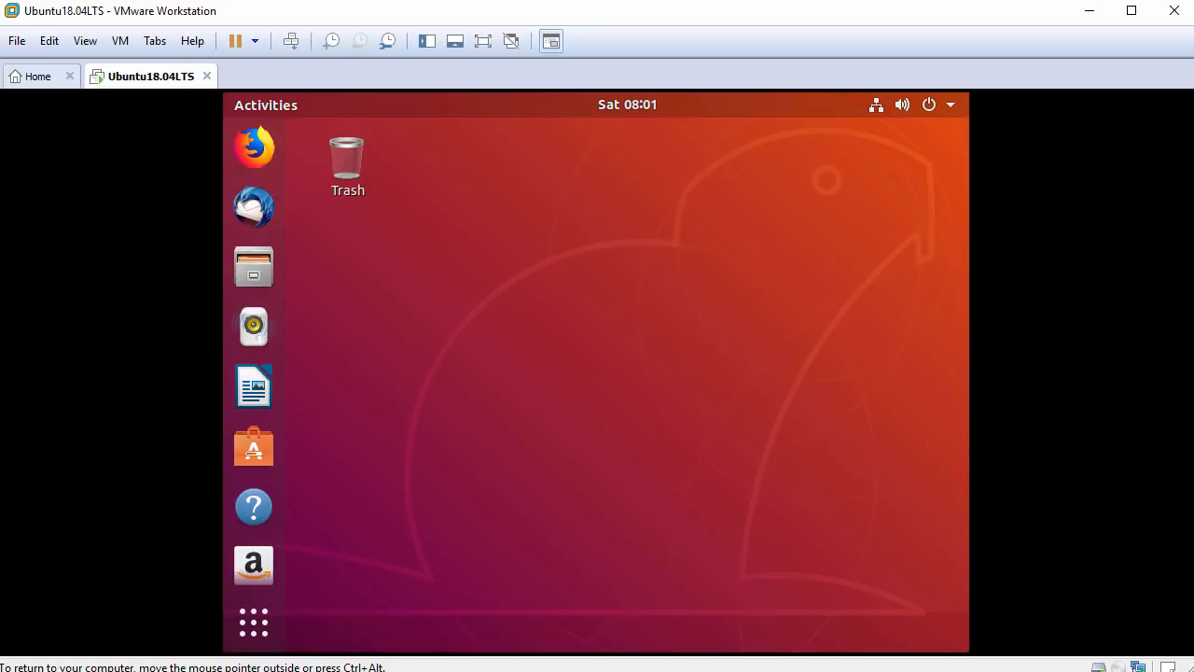
# Use View > Fit Guest Now to fill the window, then open Files on Home.
pyautogui.click(88, 42)
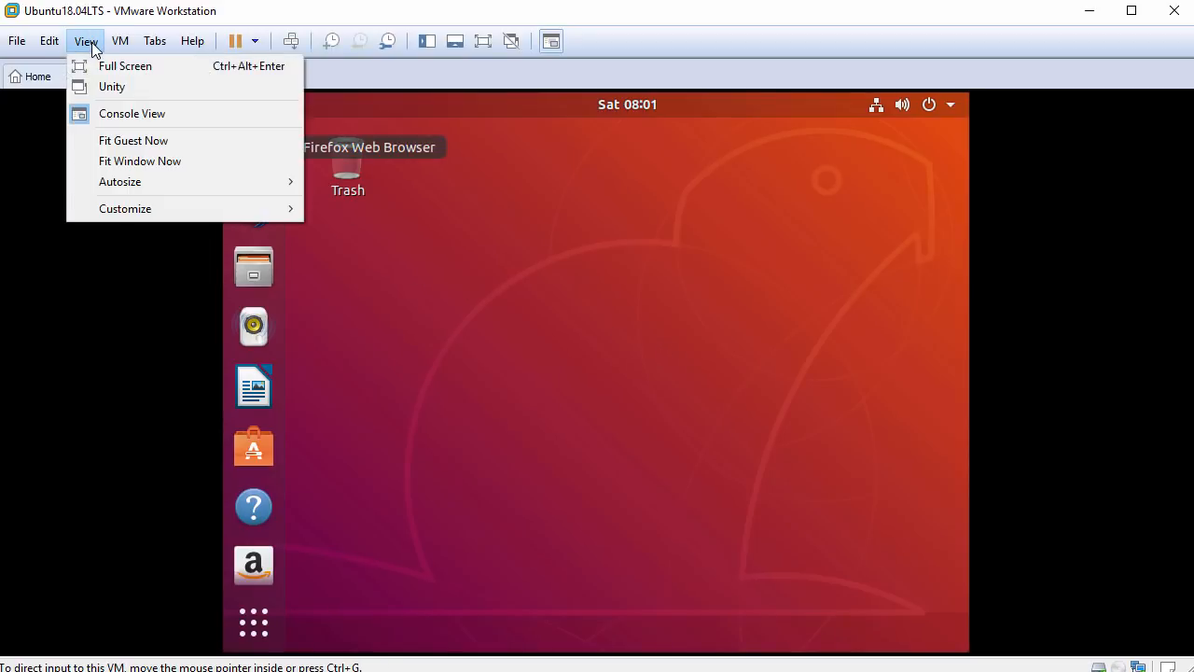
pyautogui.click(161, 140)
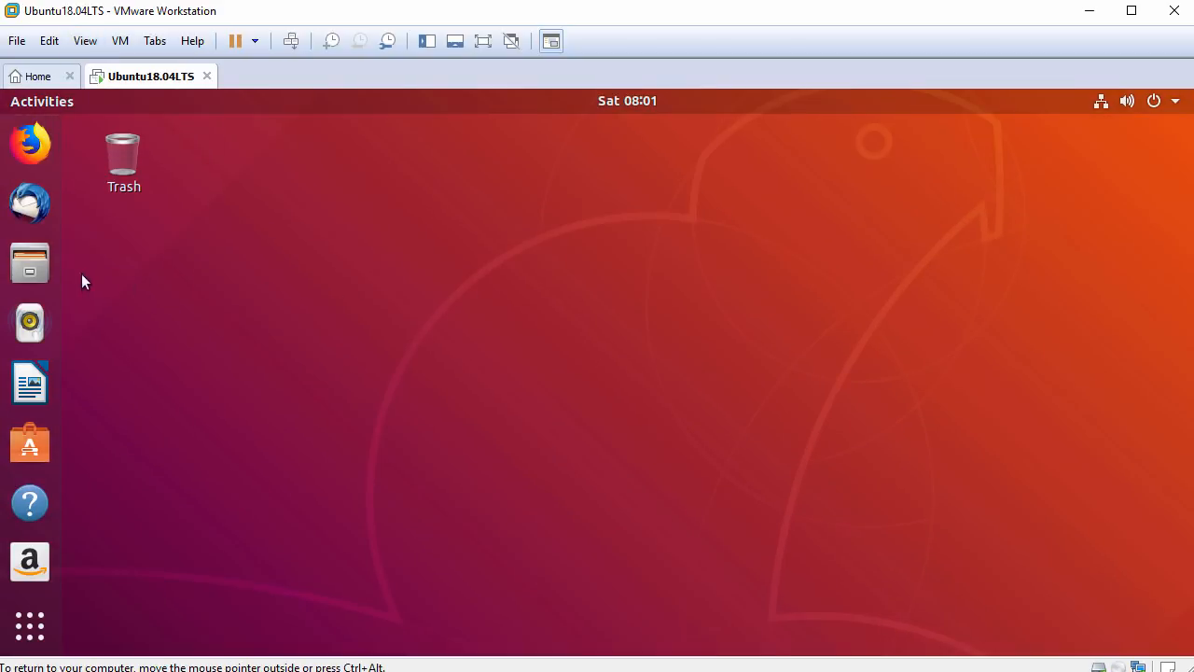
pyautogui.click(46, 266)
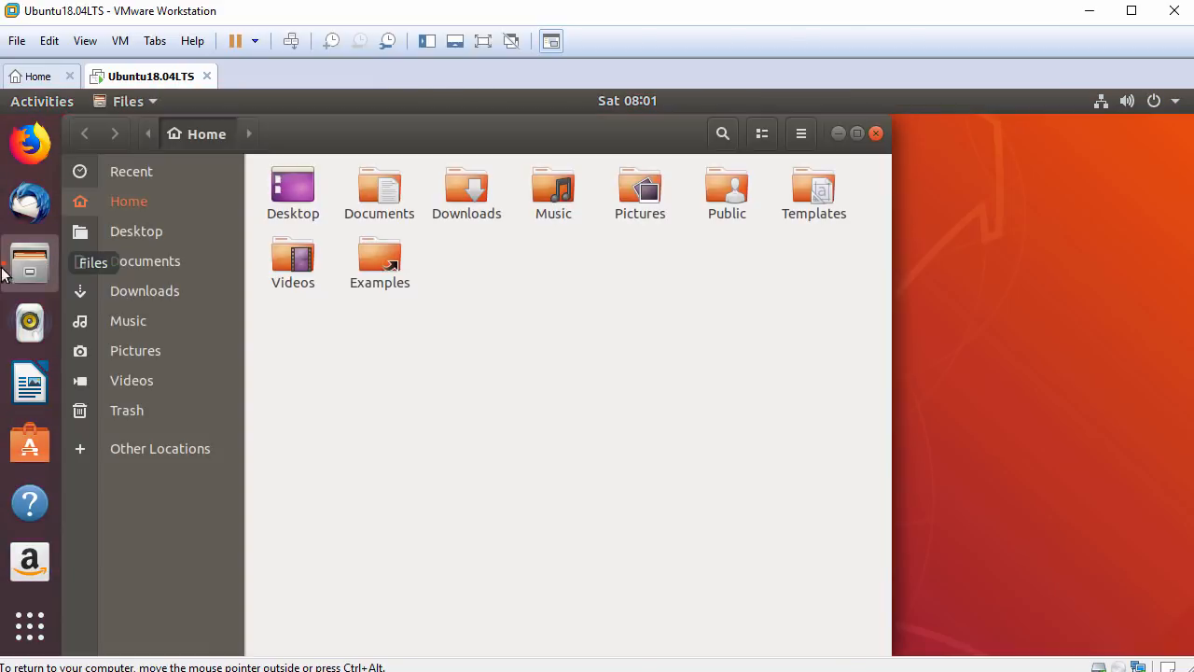
# Paste FileFromHost.txt from the host into the guest's Home folder.
pyautogui.rightClick(534, 310)
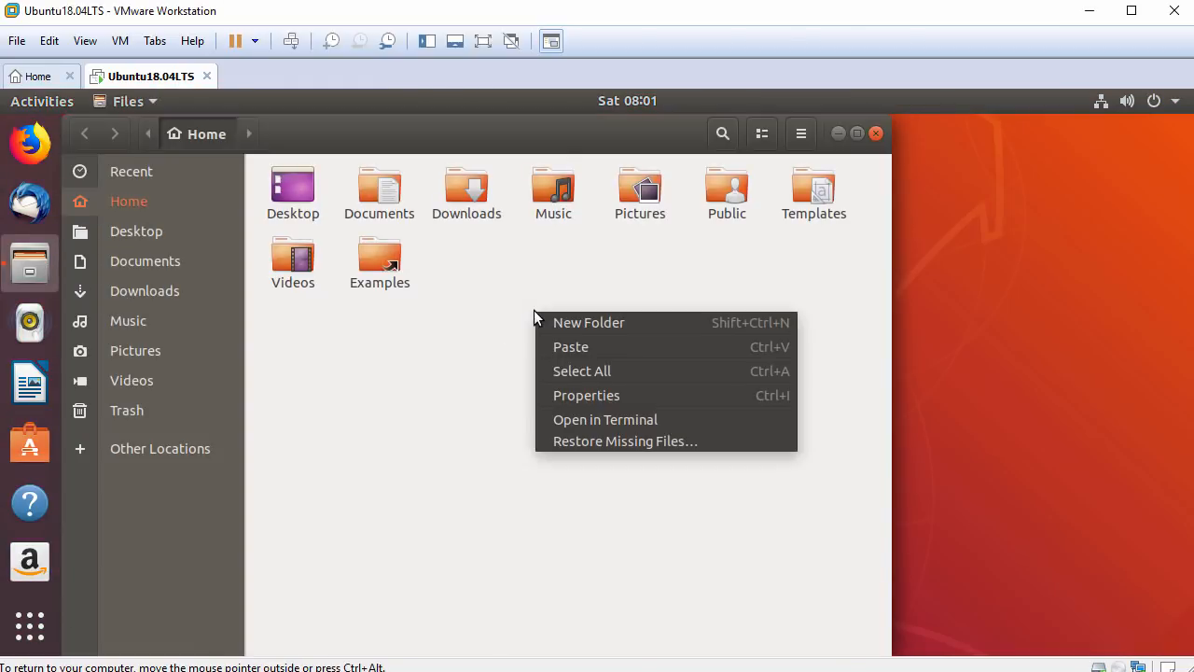
pyautogui.click(586, 356)
pyautogui.click(454, 324)
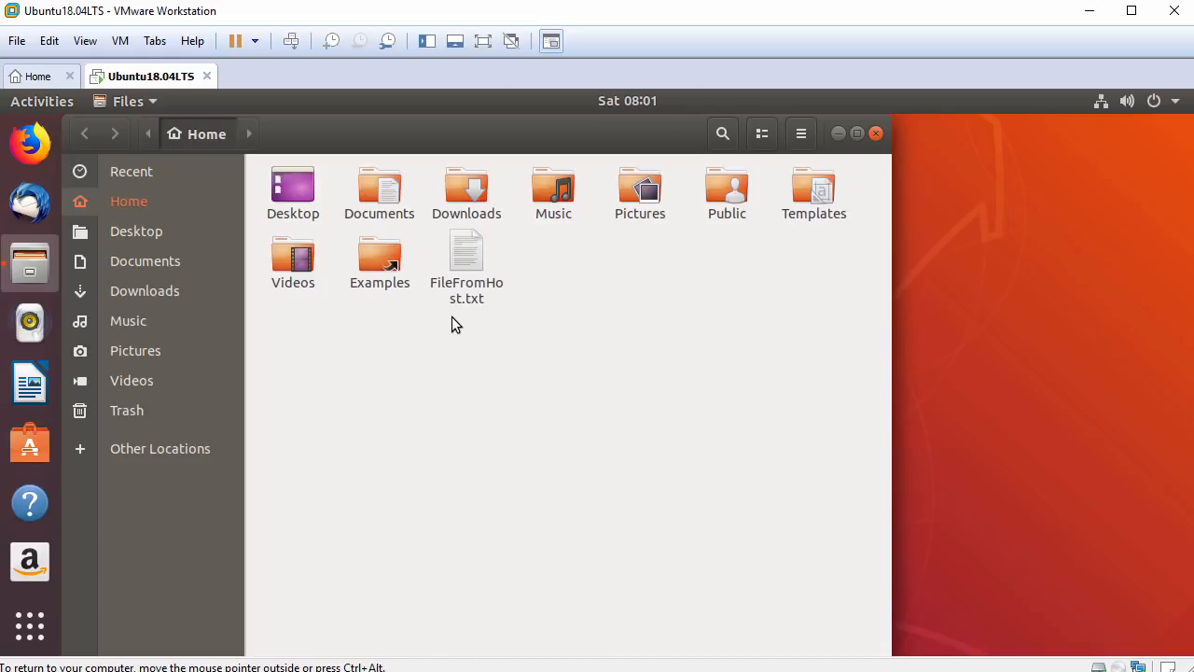
# Paste host clipboard text into FileFromHost.txt, close without saving, and close the Home window.
pyautogui.doubleClick(471, 261)
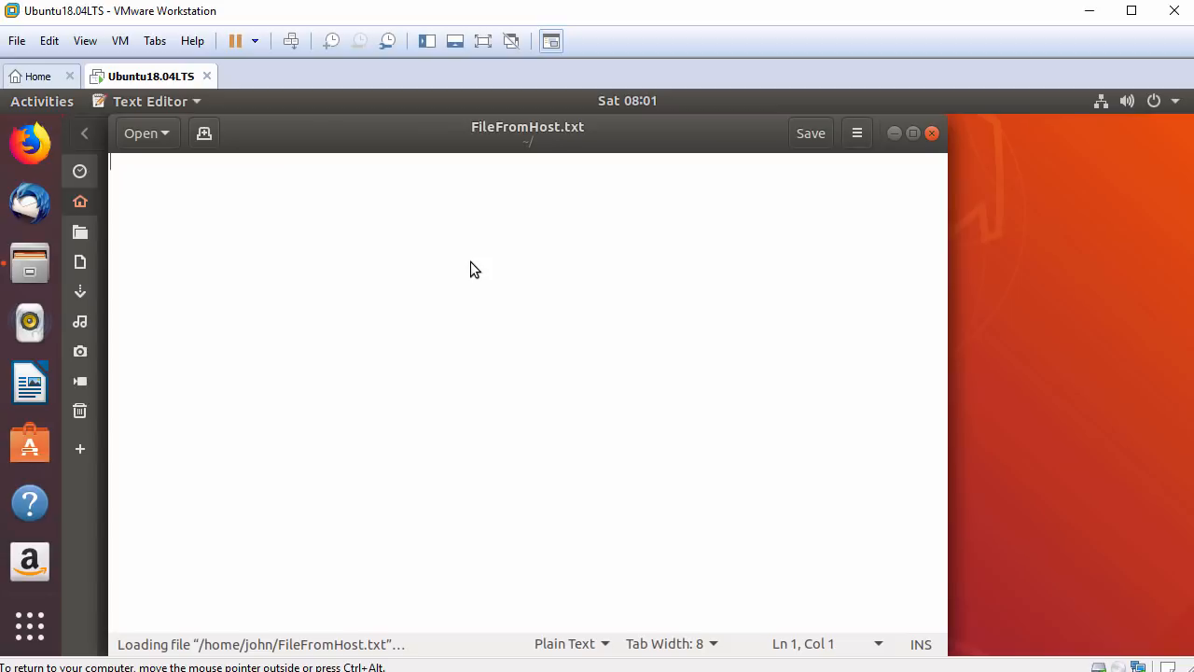
pyautogui.rightClick(270, 235)
pyautogui.click(319, 334)
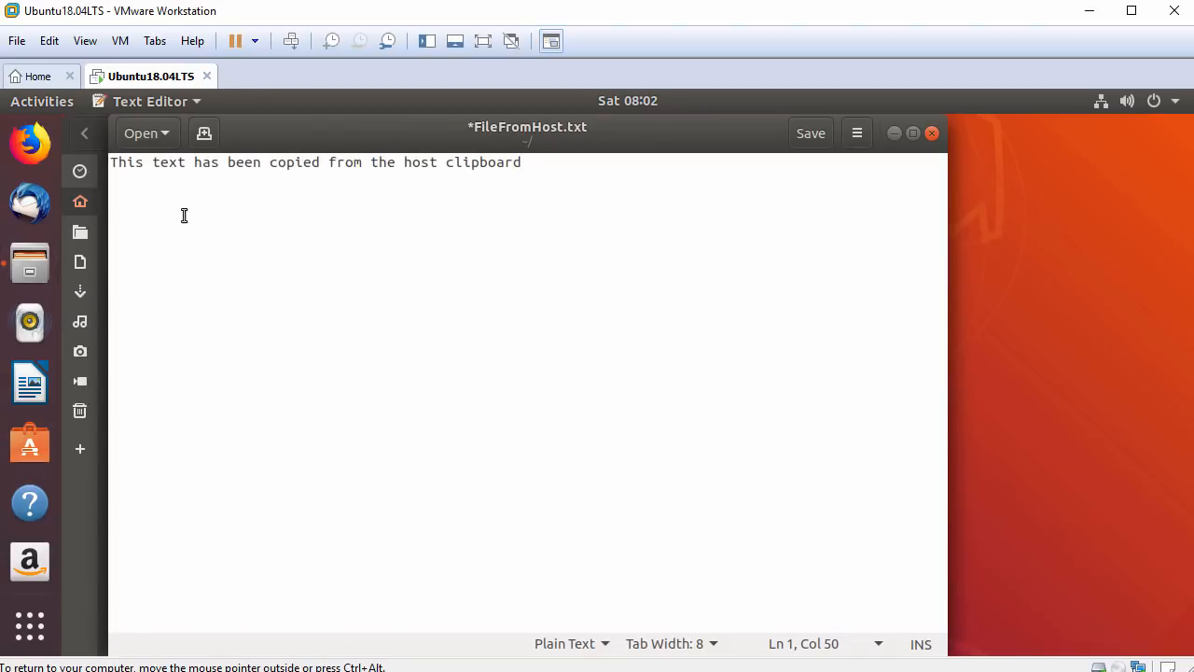
pyautogui.moveTo(111, 163); pyautogui.dragTo(535, 159)
pyautogui.click(568, 166)
pyautogui.click(931, 134)
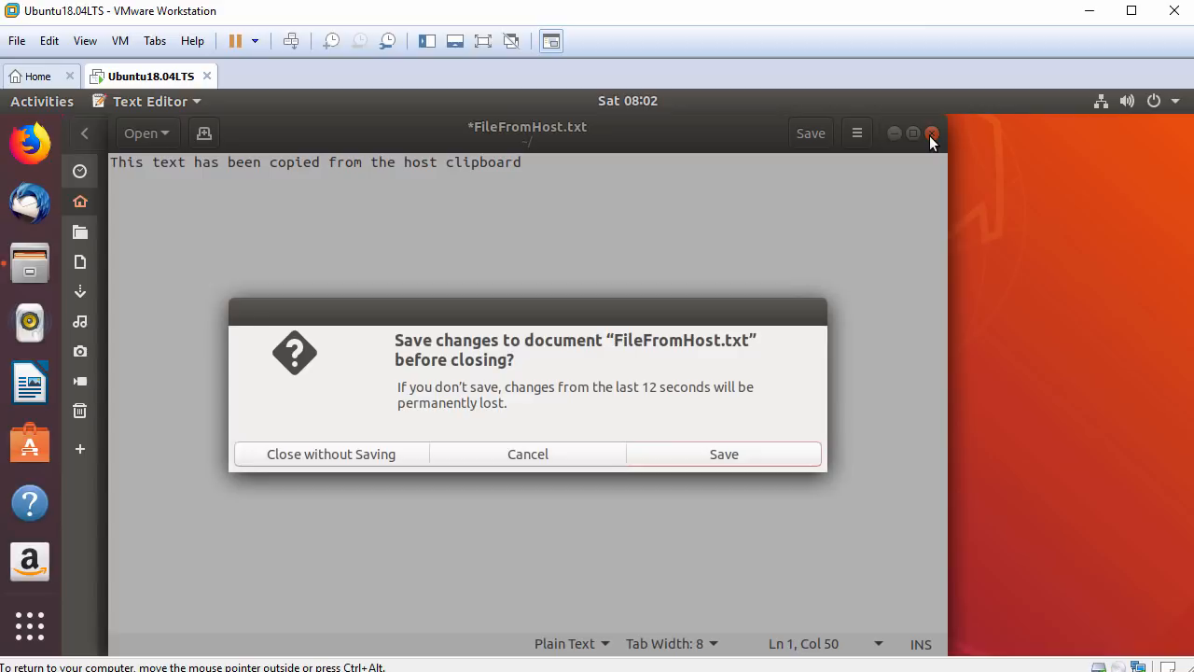
pyautogui.click(333, 455)
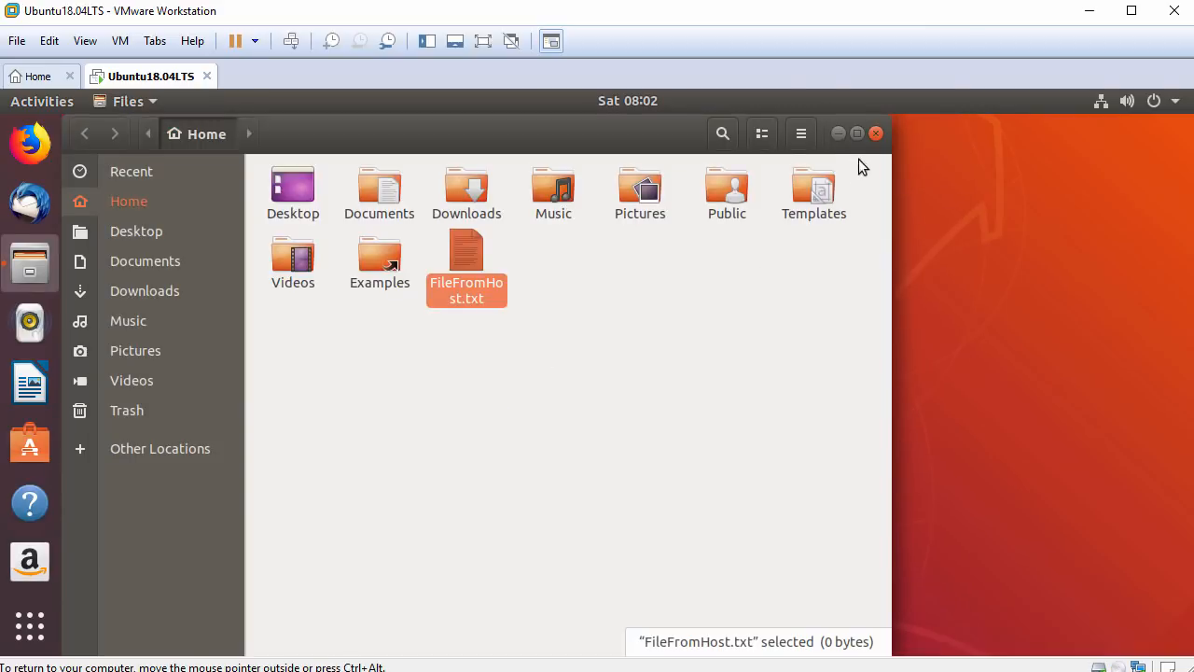
pyautogui.click(876, 134)
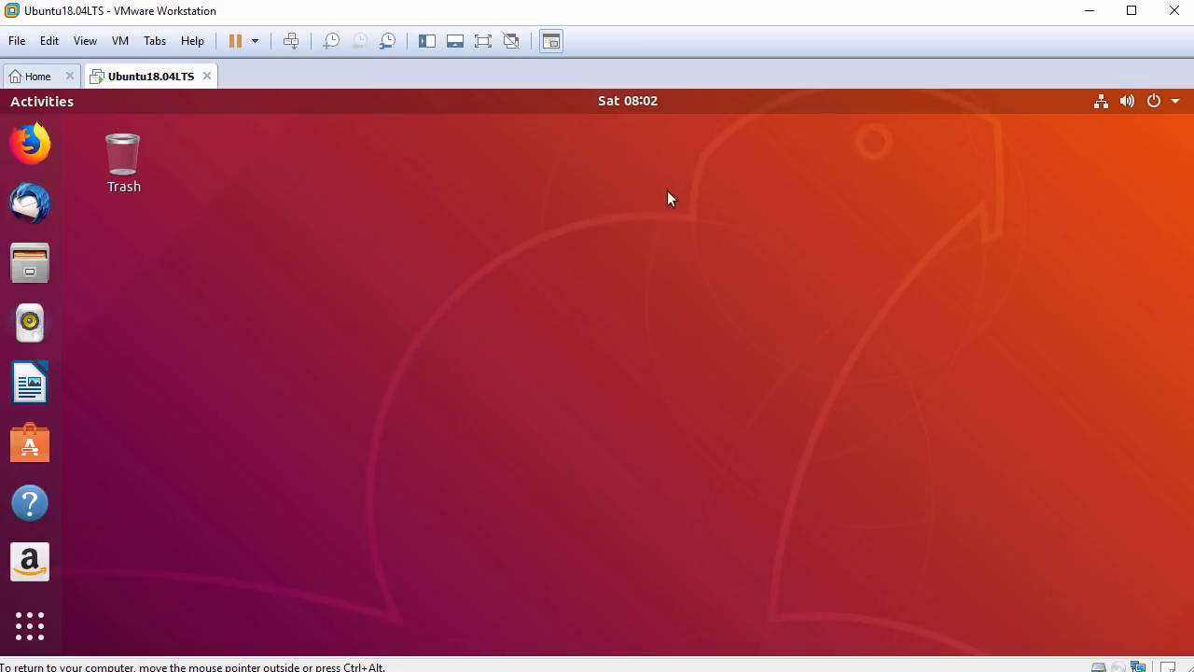
# Open a guest terminal with enlarged text, moved left and widened.
pyautogui.rightClick(539, 198)
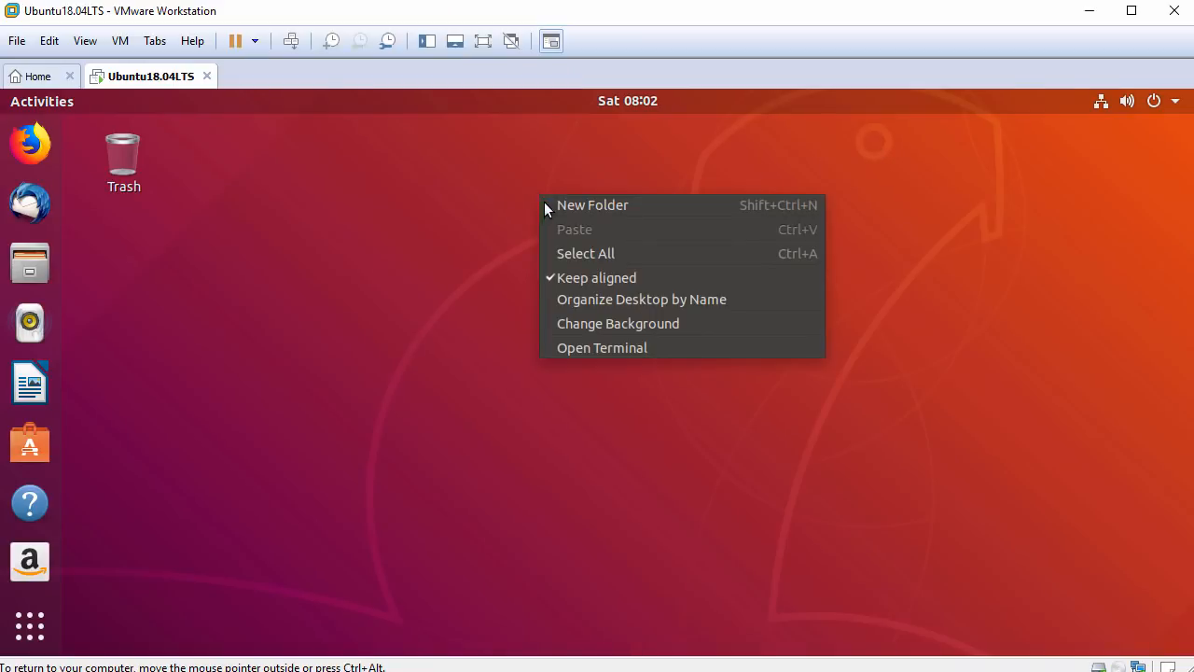
pyautogui.click(636, 348)
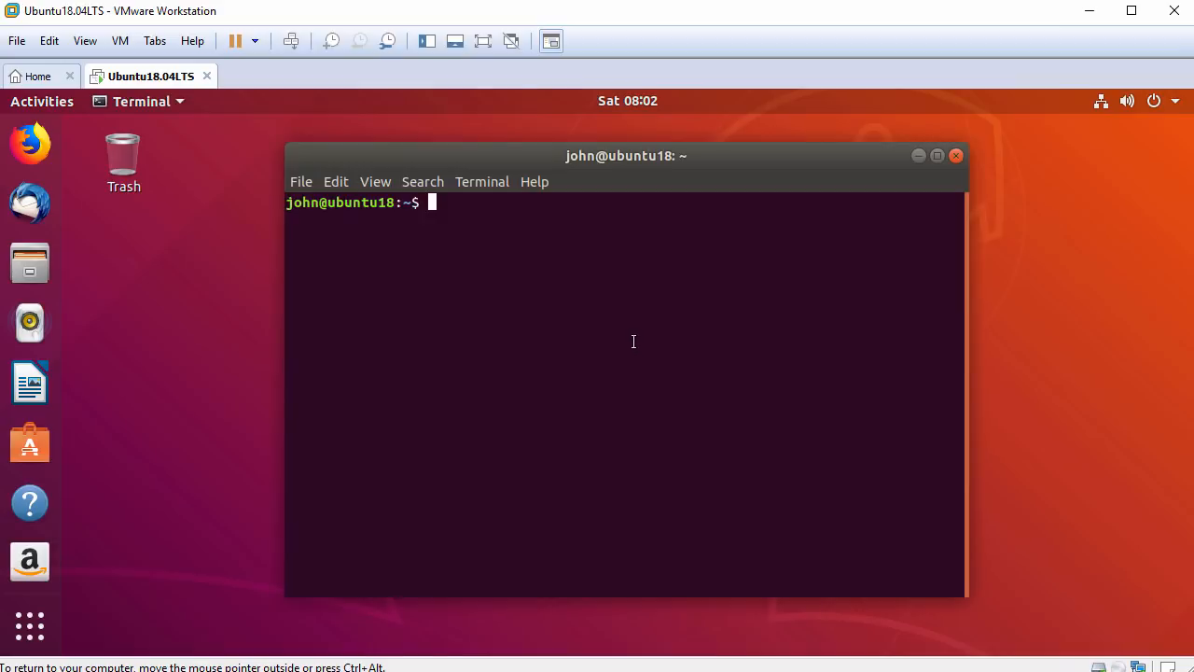
pyautogui.hotkey('ctrl', '+')
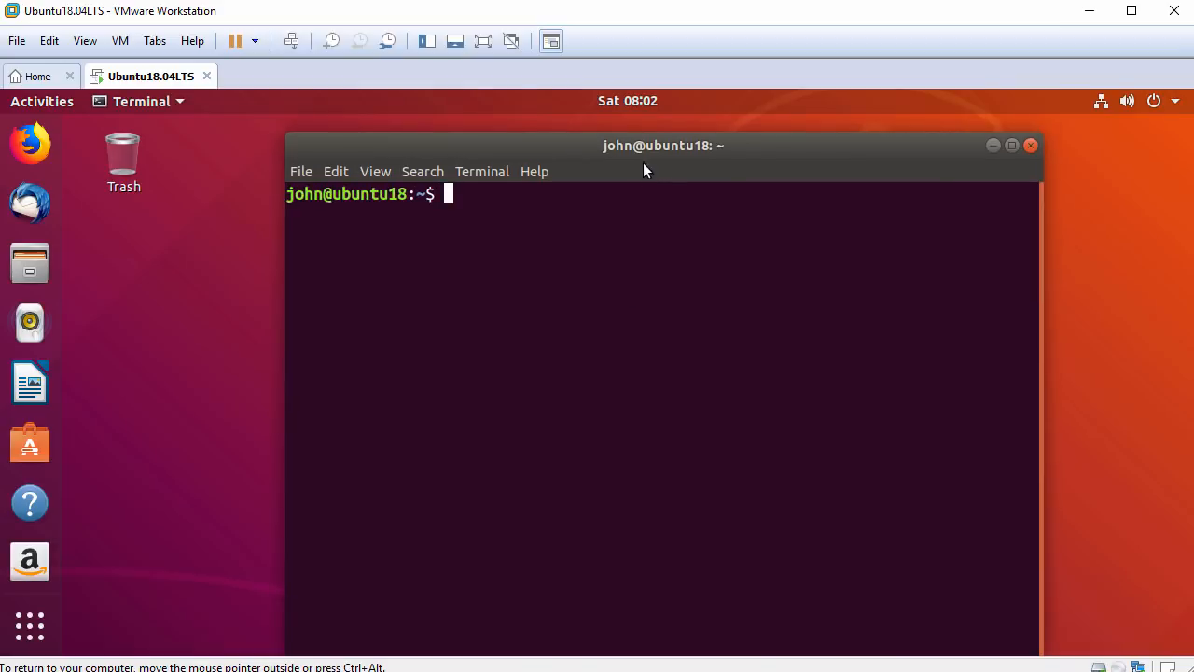
pyautogui.moveTo(645, 142); pyautogui.dragTo(527, 142)
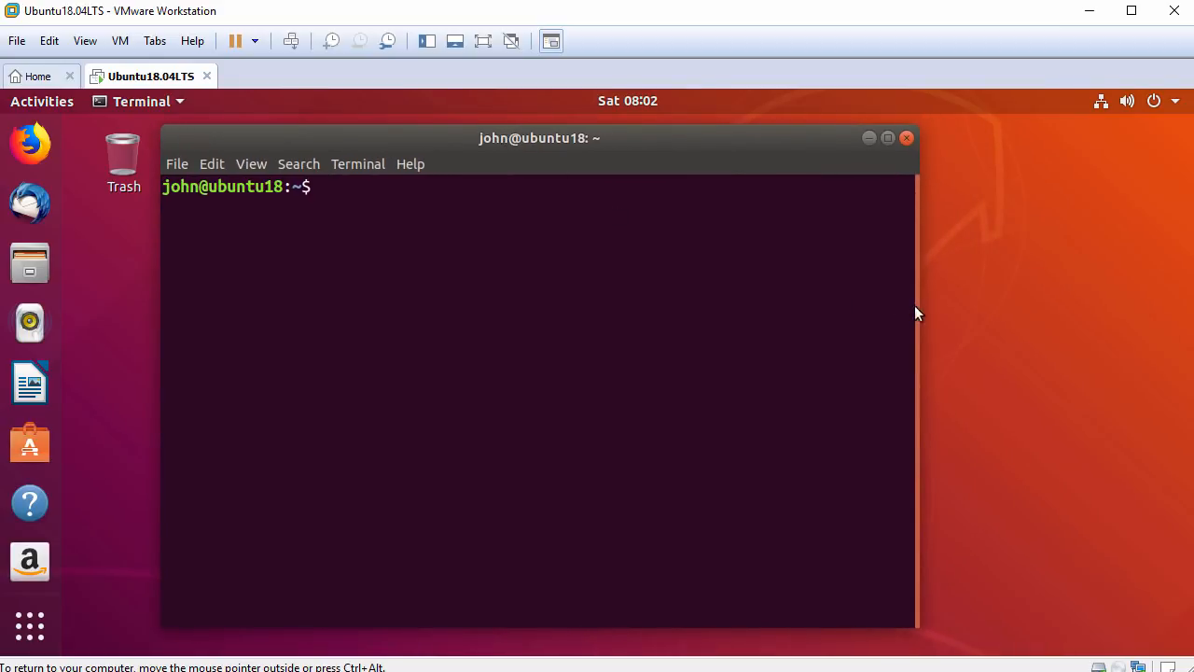
pyautogui.moveTo(919, 292); pyautogui.dragTo(1124, 299)
# Run hostnamectl to show Ubuntu 18.04 LTS with vmware virtualization.
pyautogui.press('Return')
pyautogui.write('hostnamectl')
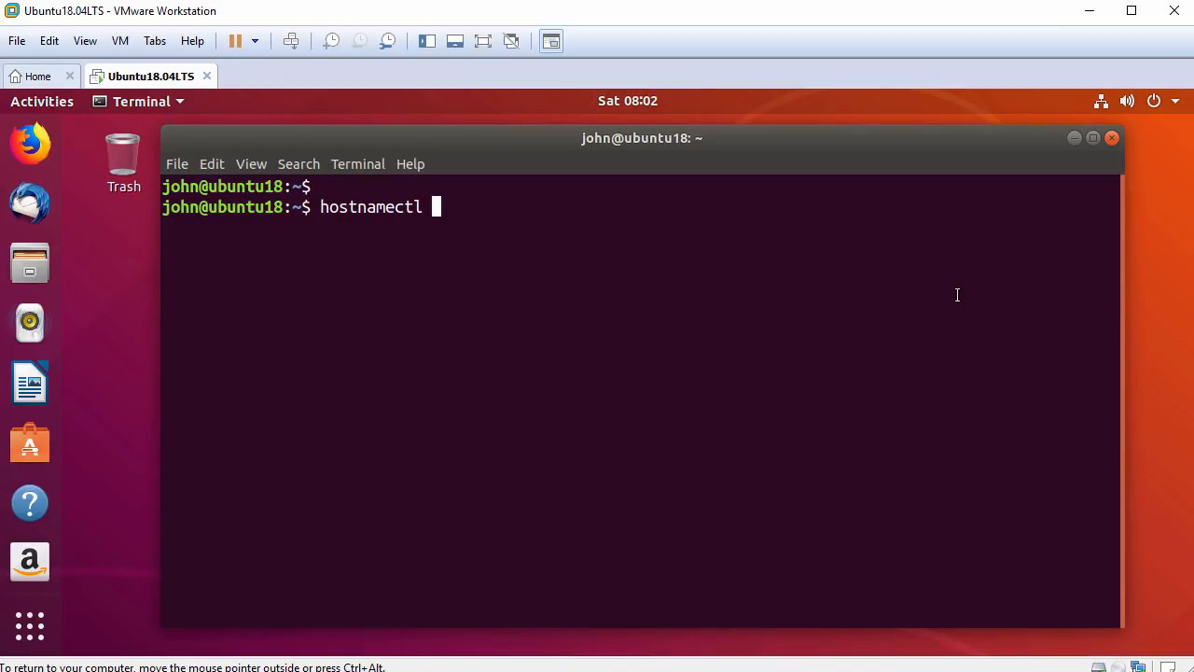
pyautogui.press('Return')
pyautogui.press('Return')
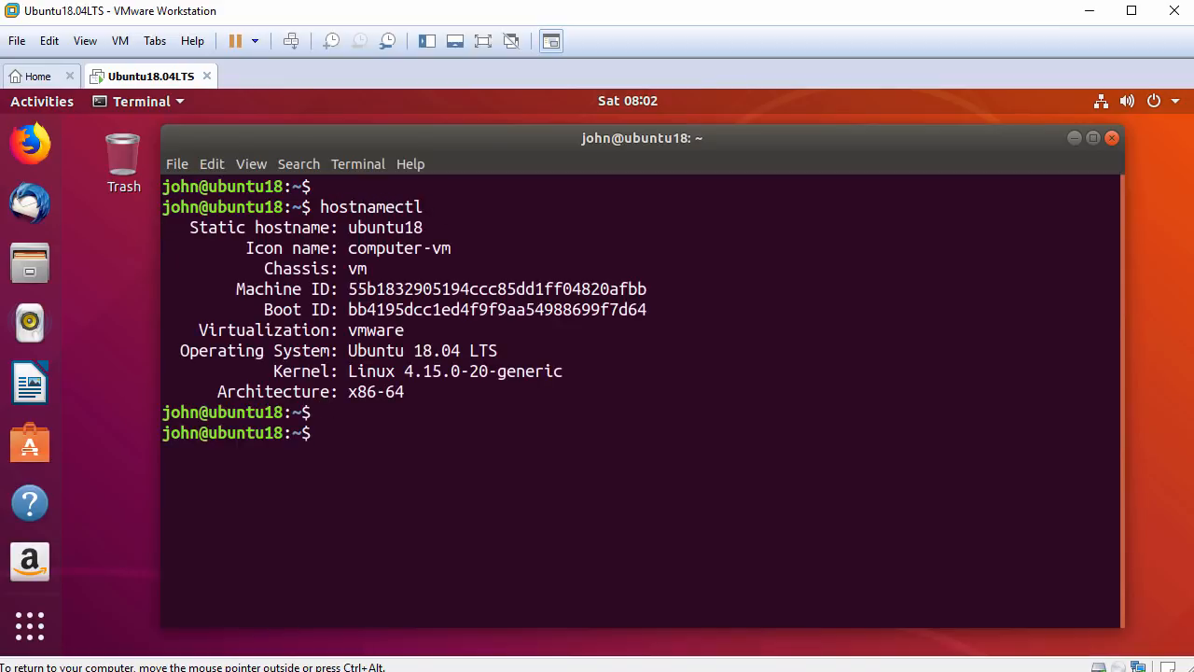
# Run systemctl status open-vm-tools.service and confirm it is loaded, enabled and active (running).
pyautogui.moveTo(180, 350); pyautogui.dragTo(501, 353)
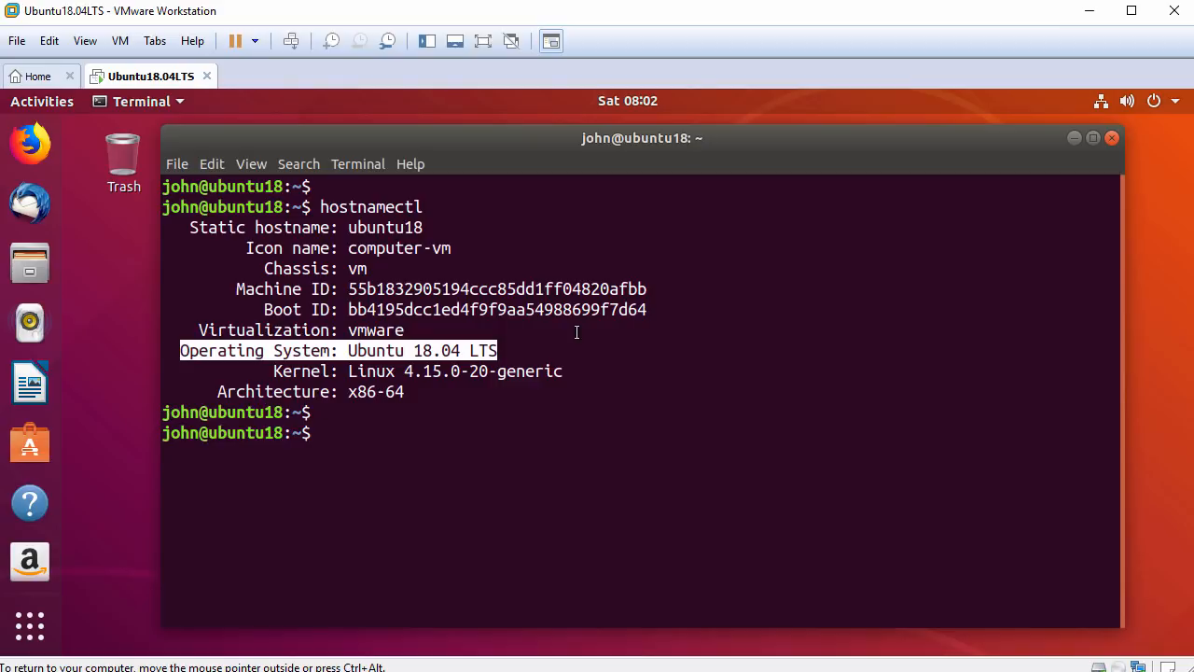
pyautogui.write('systemctl ')
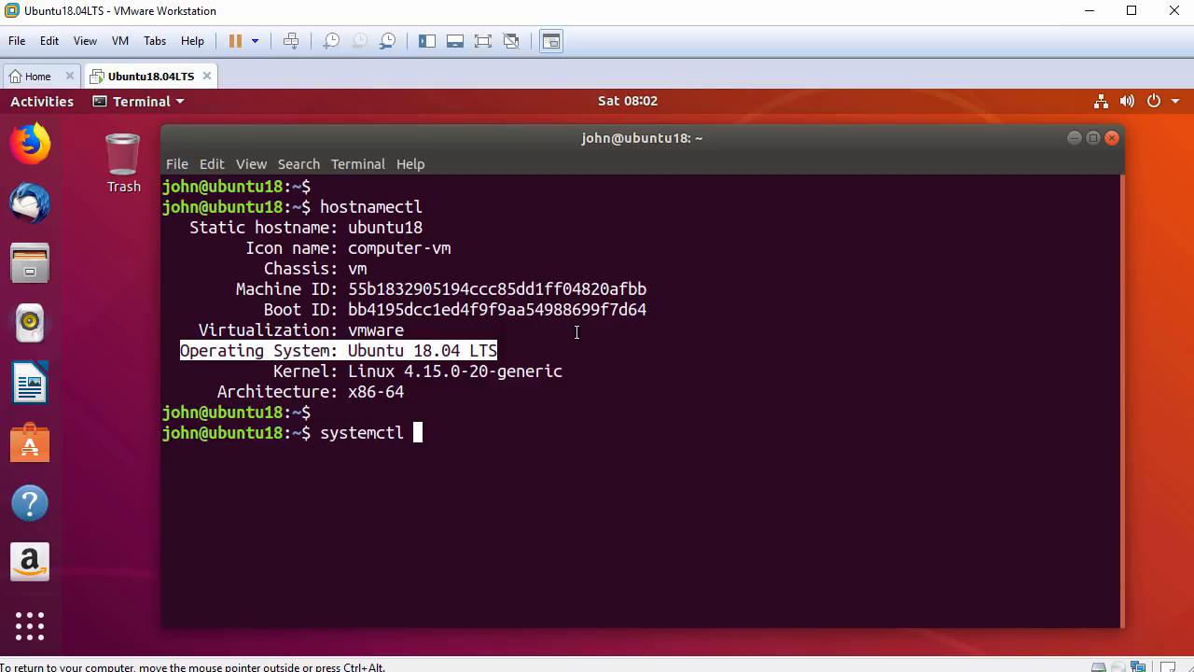
pyautogui.write('status ope')
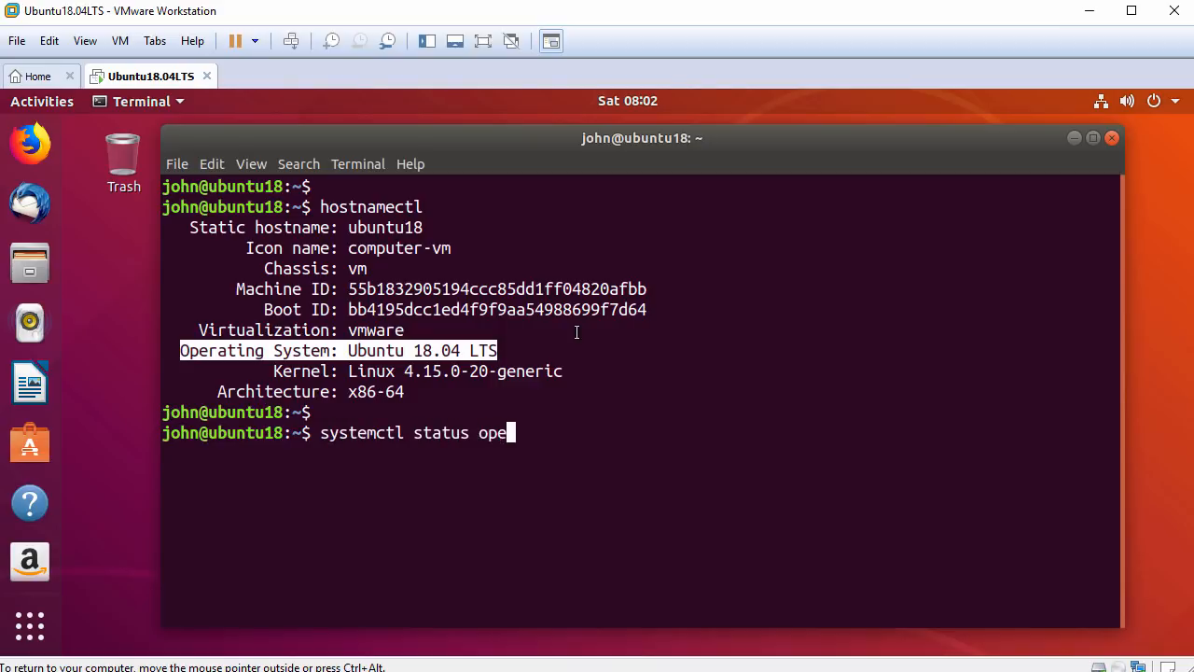
pyautogui.write('n-vm-tools.service')
pyautogui.press('Tab')
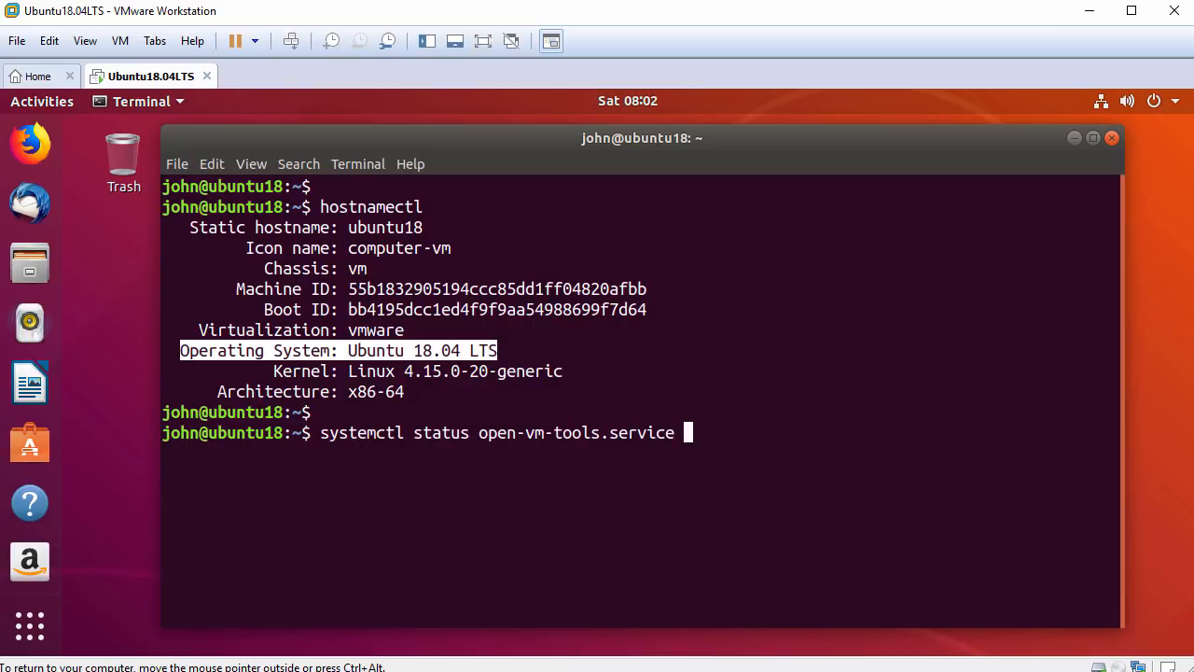
pyautogui.press('Return')
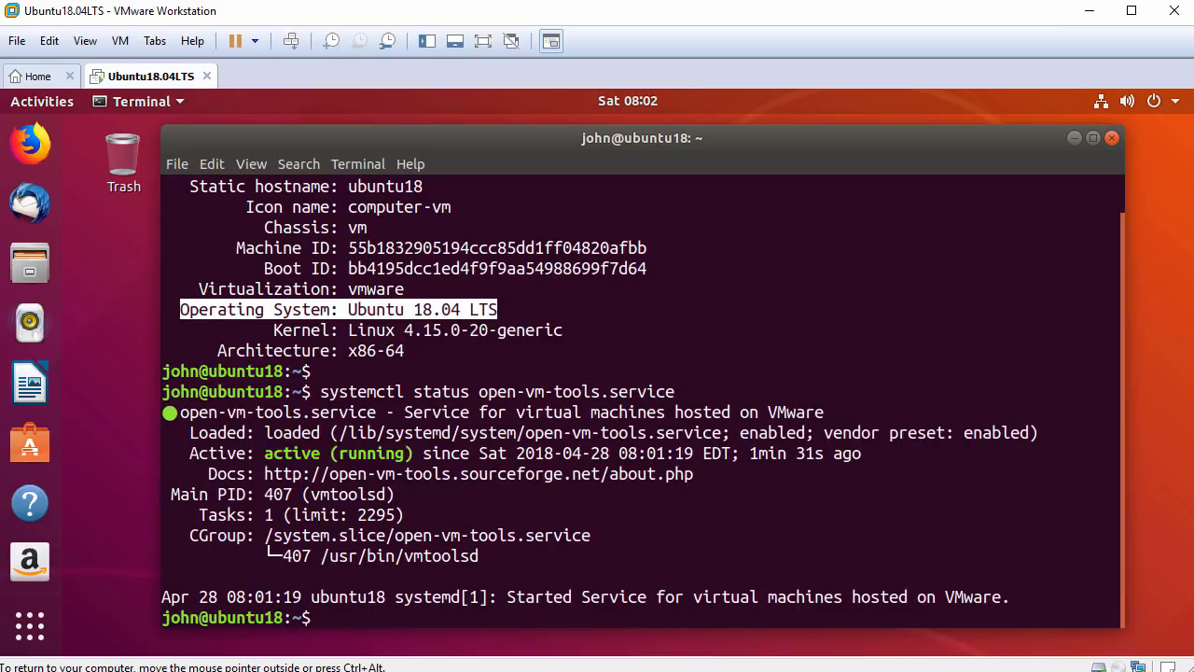
pyautogui.press('Return')
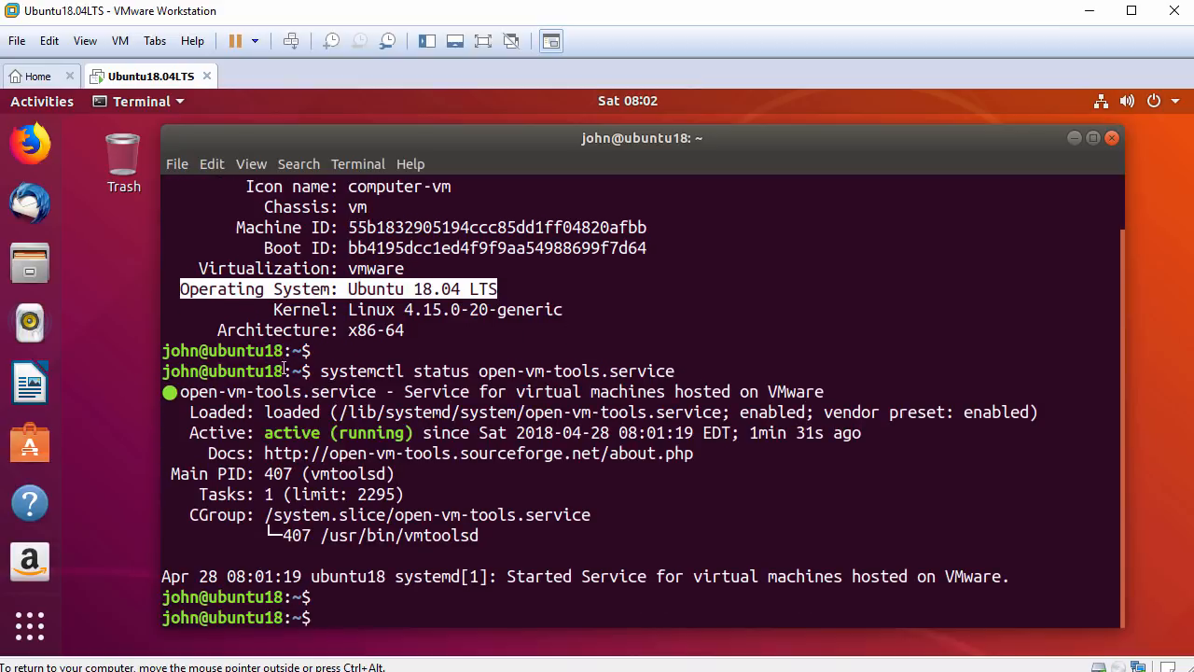
pyautogui.moveTo(188, 431); pyautogui.dragTo(415, 432)
pyautogui.write('ping -c 3 www.google.com')
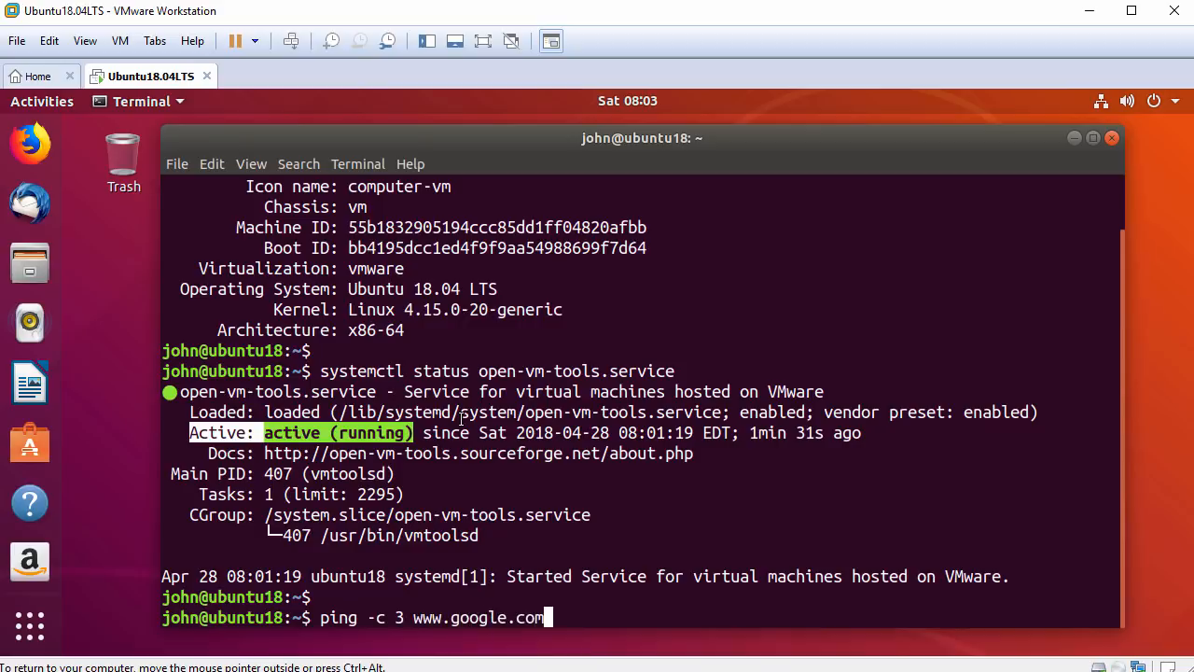
pyautogui.press('Return')
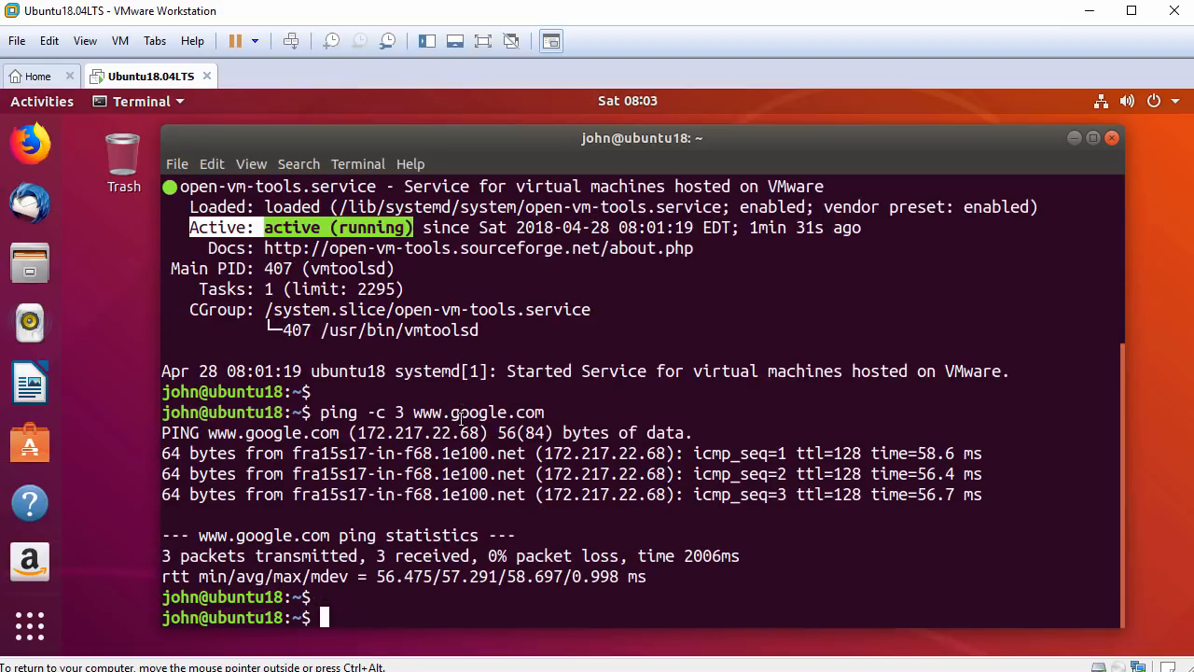
pyautogui.write('exit')
pyautogui.press('Return')
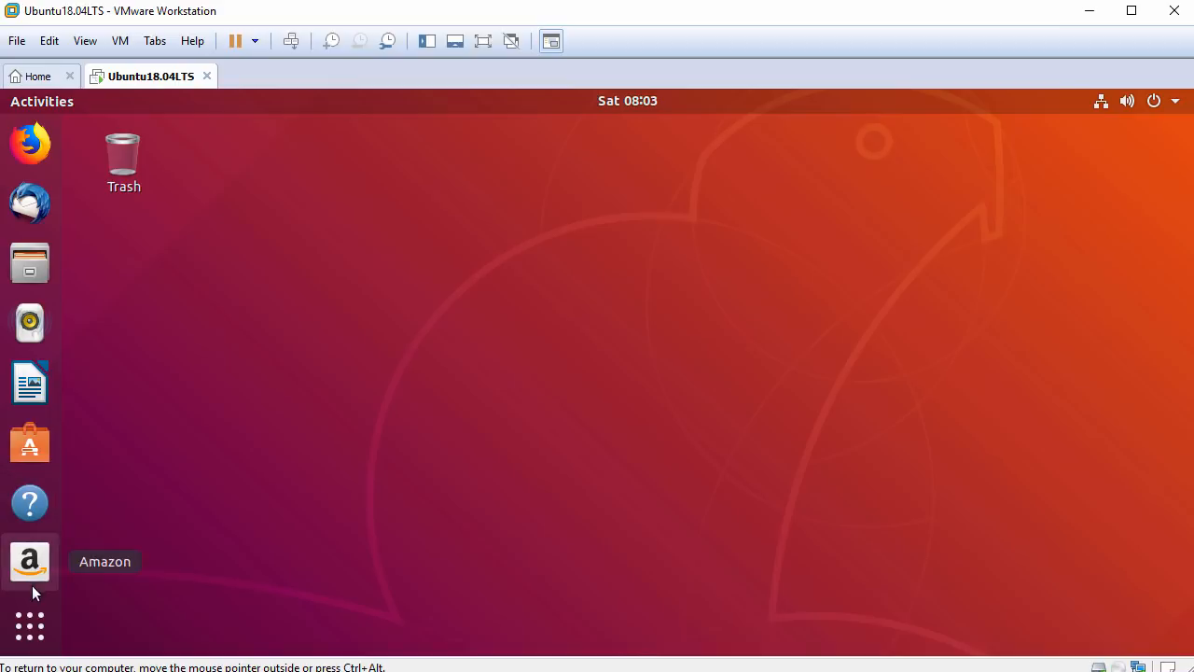
# Launch Ubuntu Settings from the applications grid and scroll its sidebar down toward Network.
pyautogui.click(28, 627)
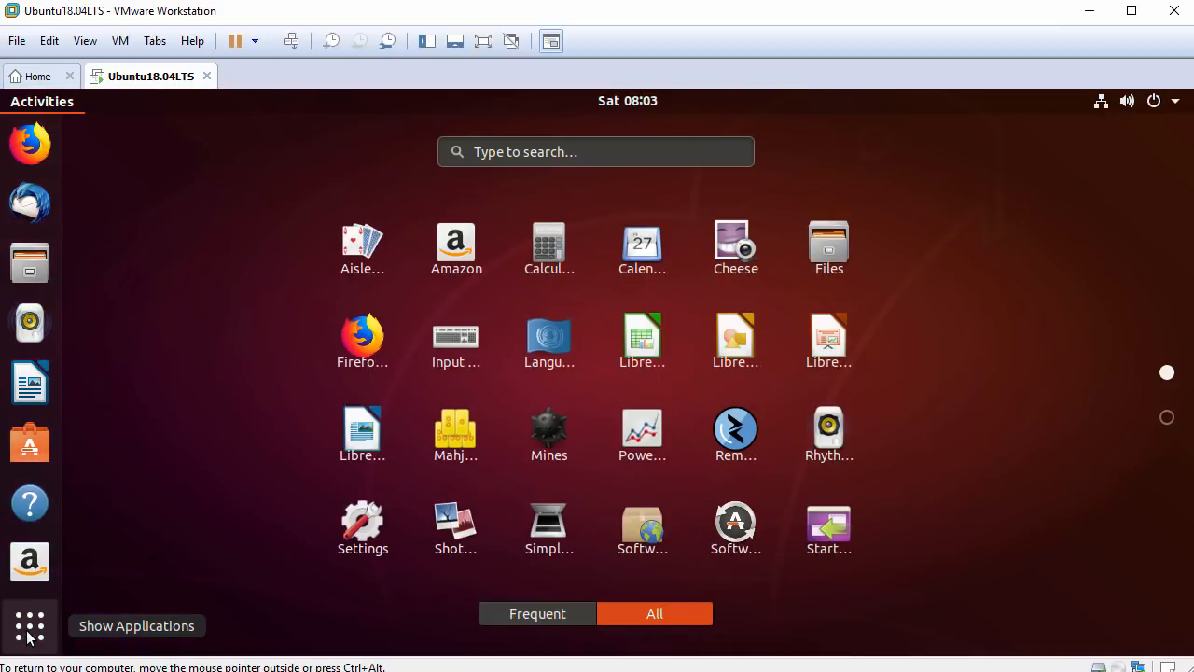
pyautogui.scroll(-1, 218, 418)
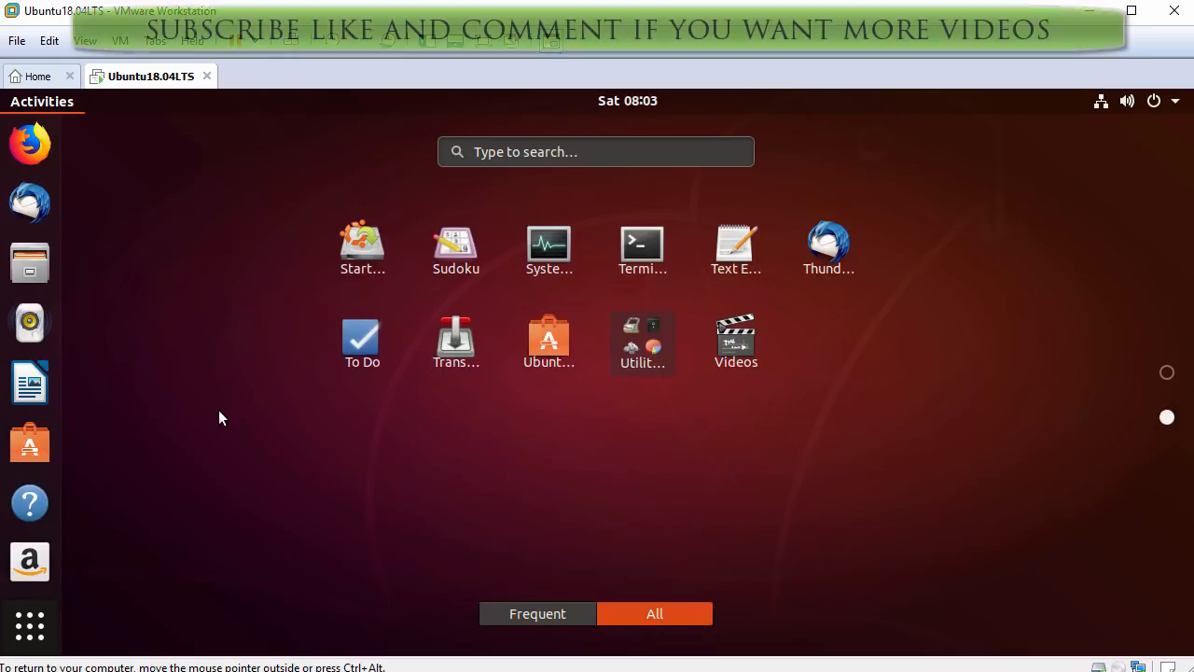
pyautogui.scroll(1, 220, 411)
pyautogui.click(365, 528)
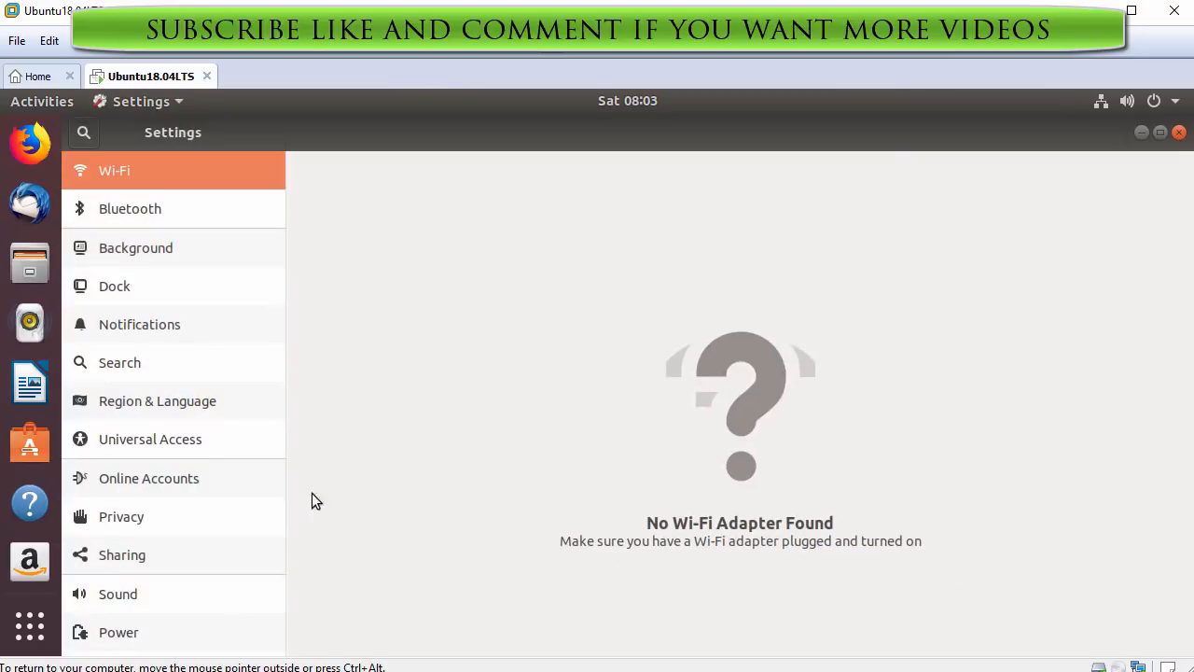
pyautogui.moveTo(279, 388); pyautogui.dragTo(271, 547)
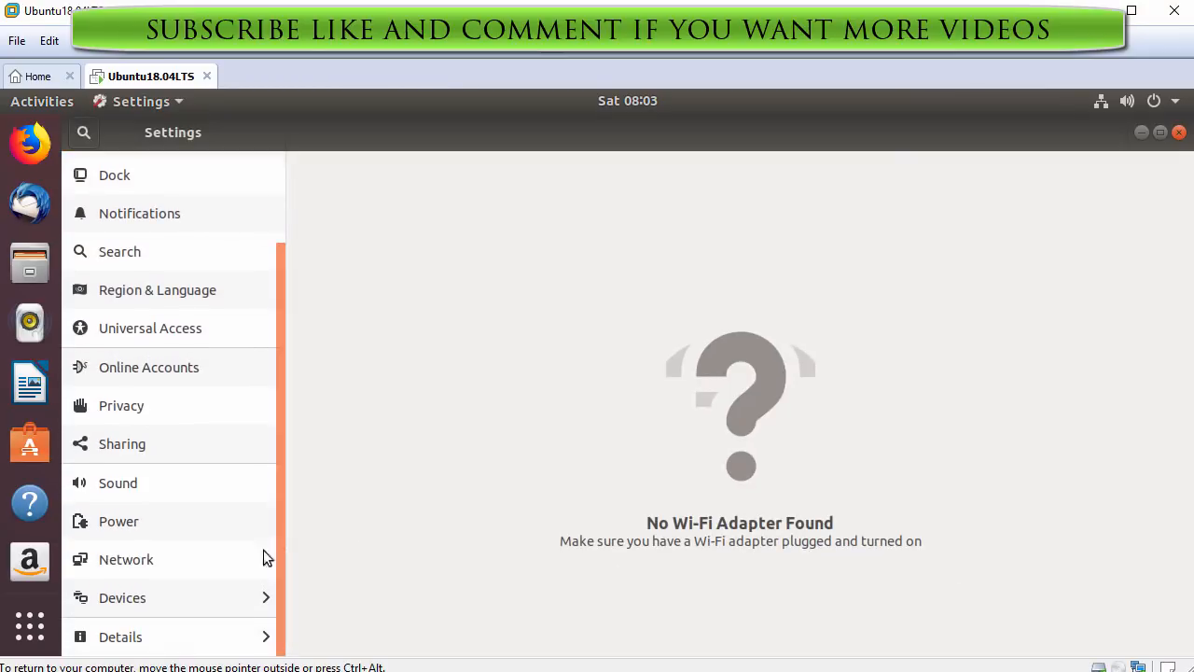